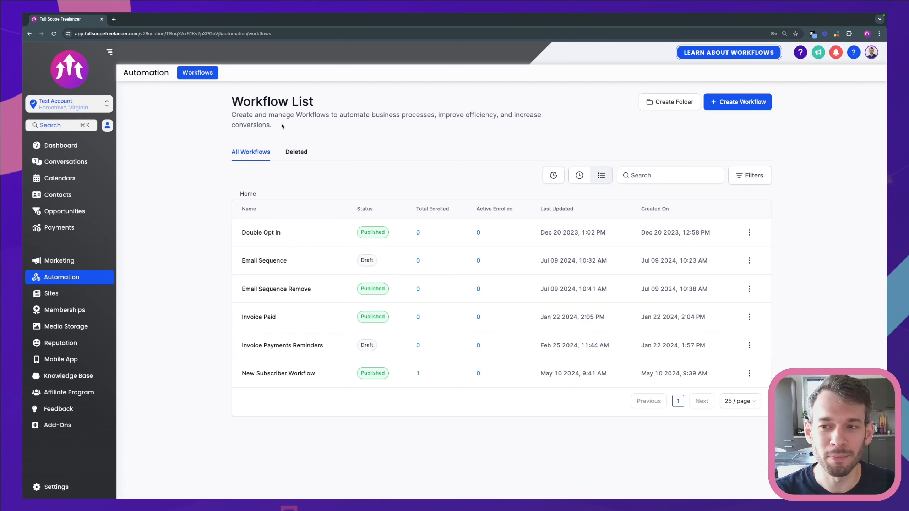
Create a workflow from the "Recipe - Instagram comment automation" template and dismiss the re-entry notice.
click(750, 107)
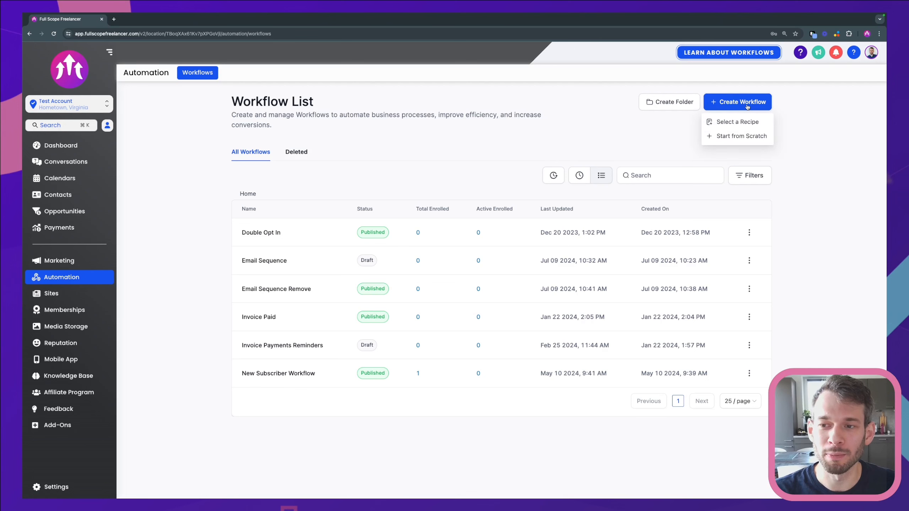
click(744, 122)
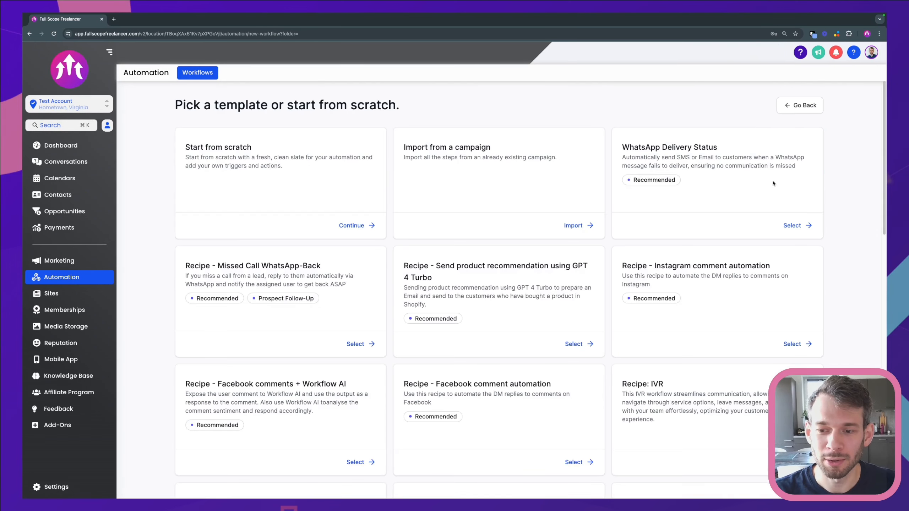
scroll(770, 182, down, 3)
scroll(770, 183, down, 2)
drag(622, 107, 773, 112)
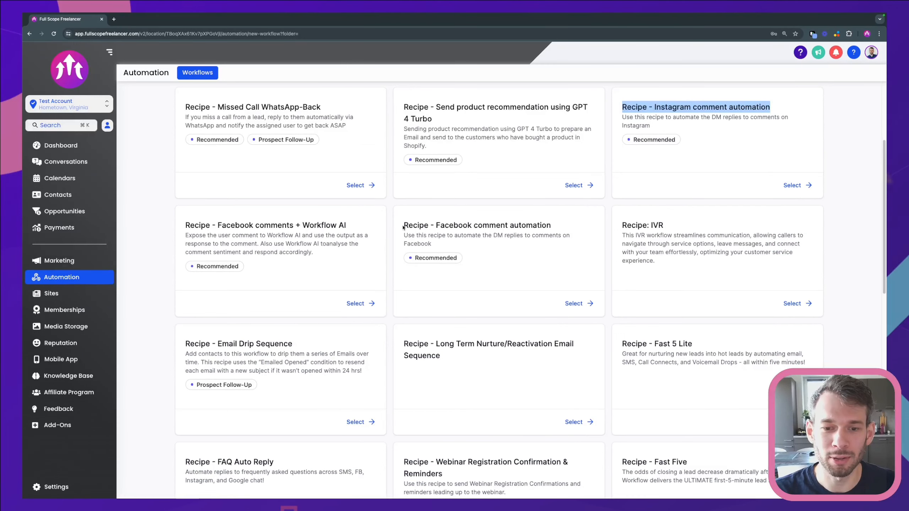
drag(404, 225, 555, 225)
click(557, 226)
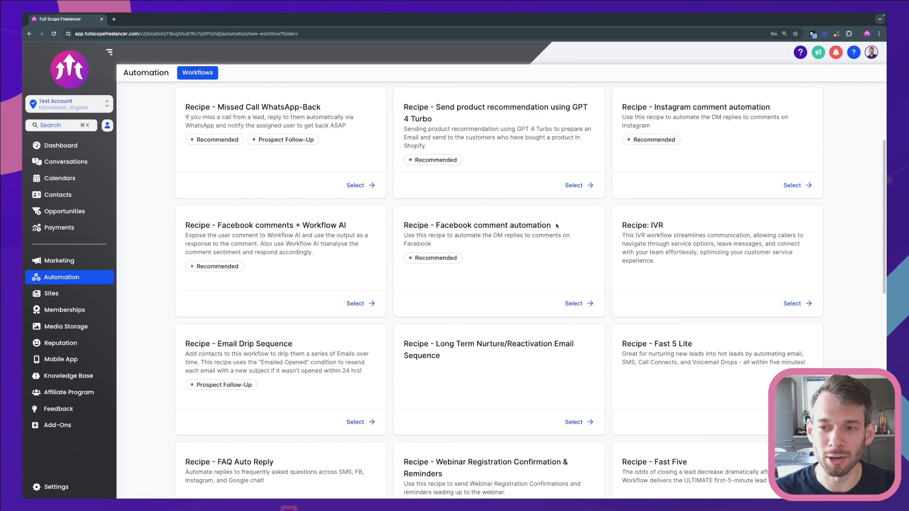
click(792, 185)
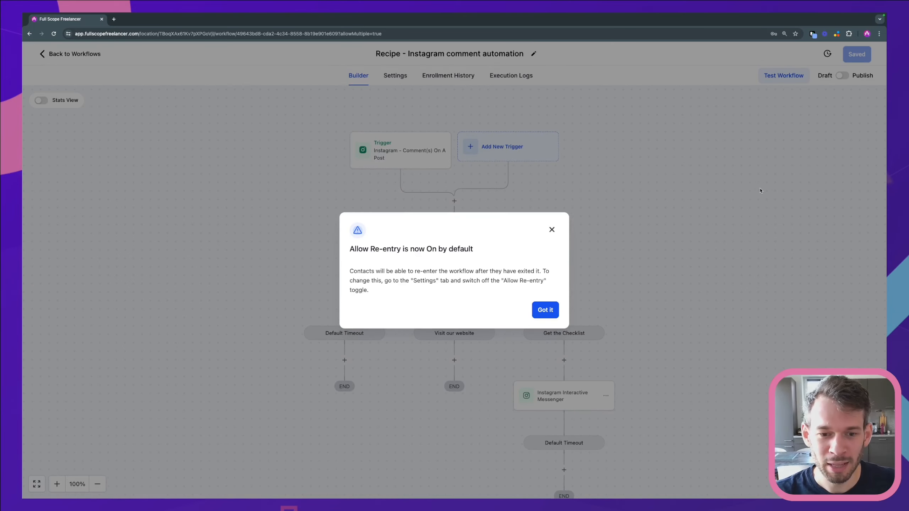
click(546, 310)
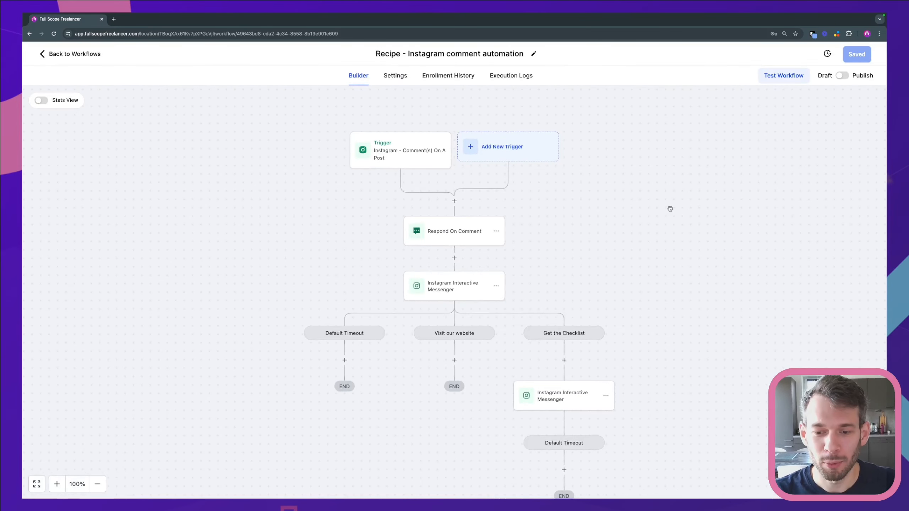
drag(670, 209, 666, 184)
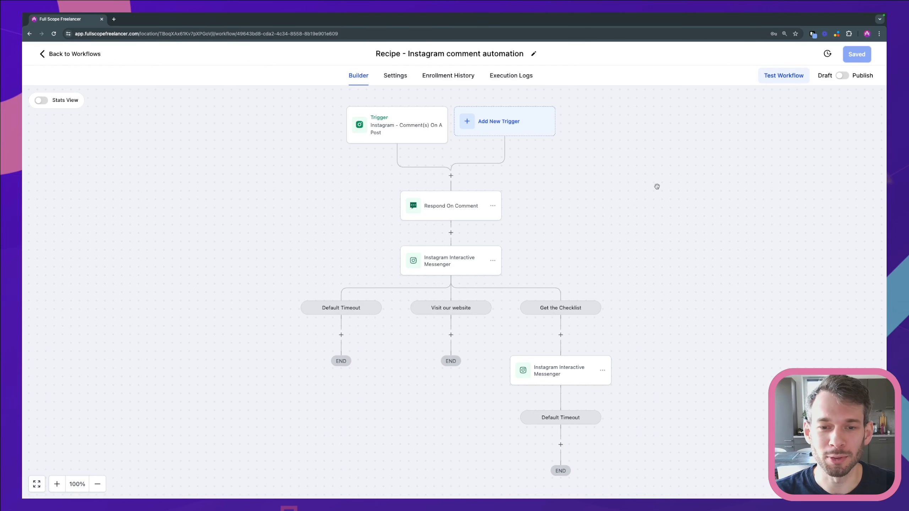
Remove the "Page Is" filter from the Instagram comment trigger.
click(393, 136)
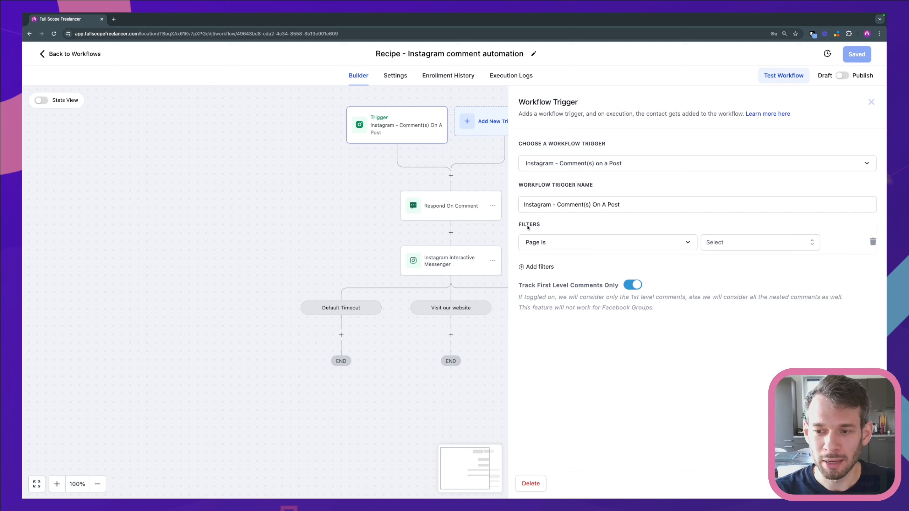
drag(524, 229, 545, 225)
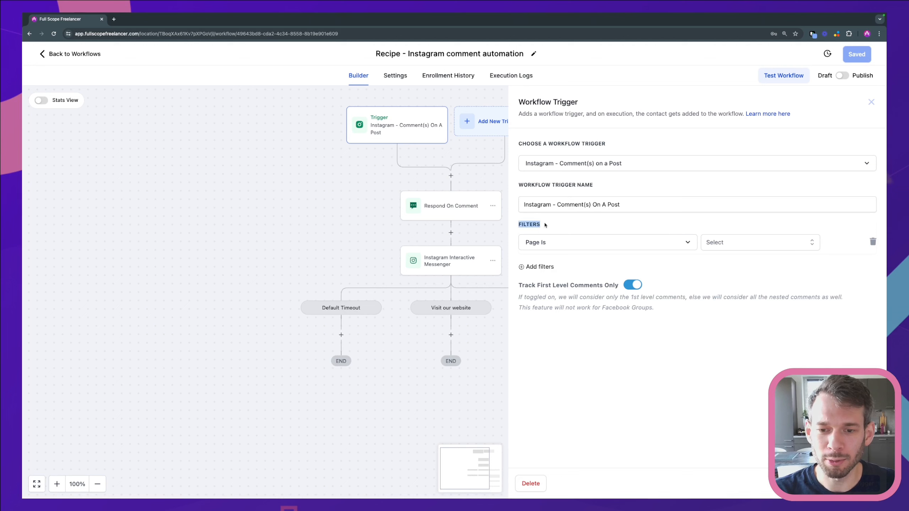
click(546, 225)
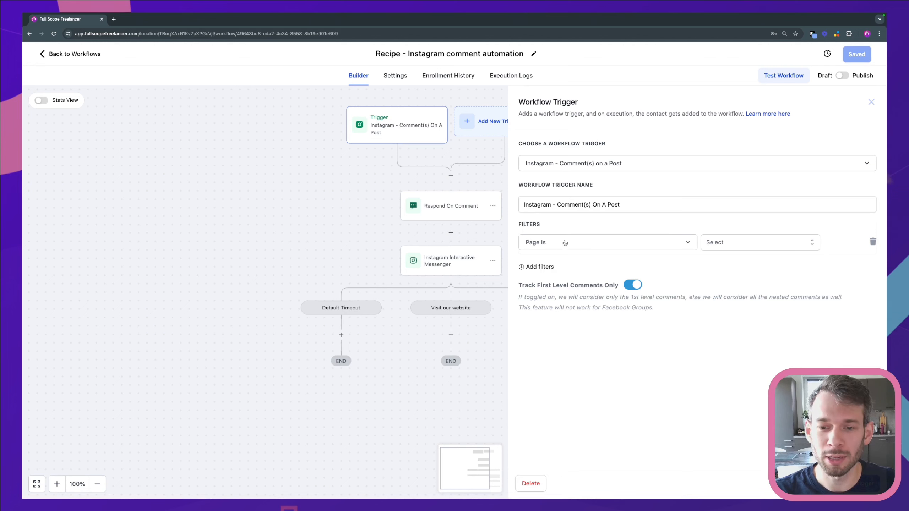
click(753, 247)
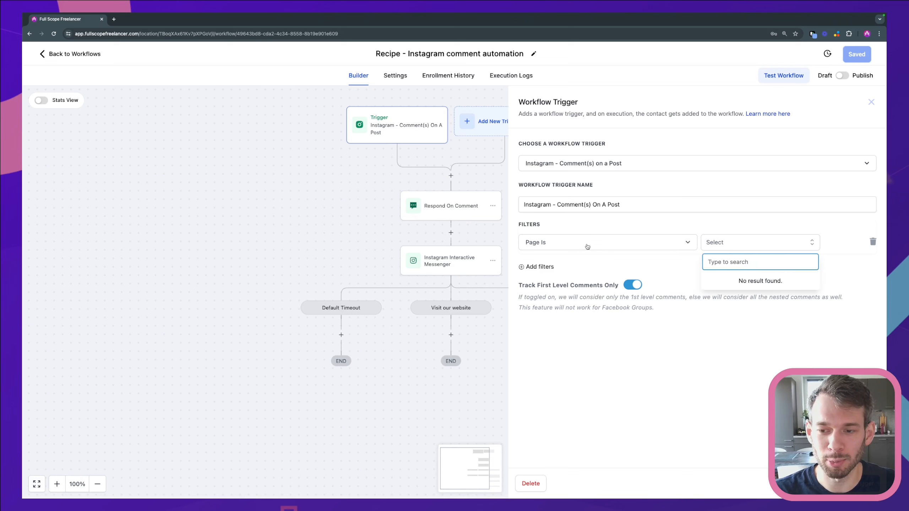
click(604, 231)
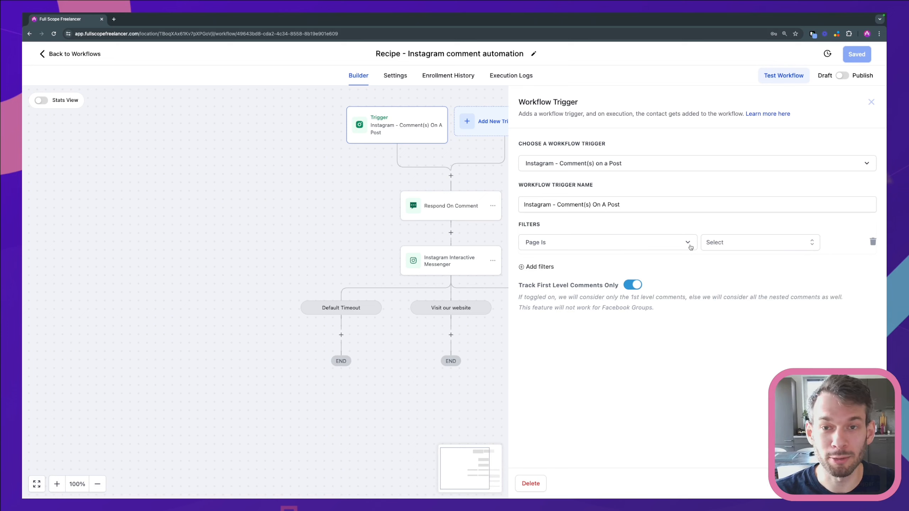
click(748, 246)
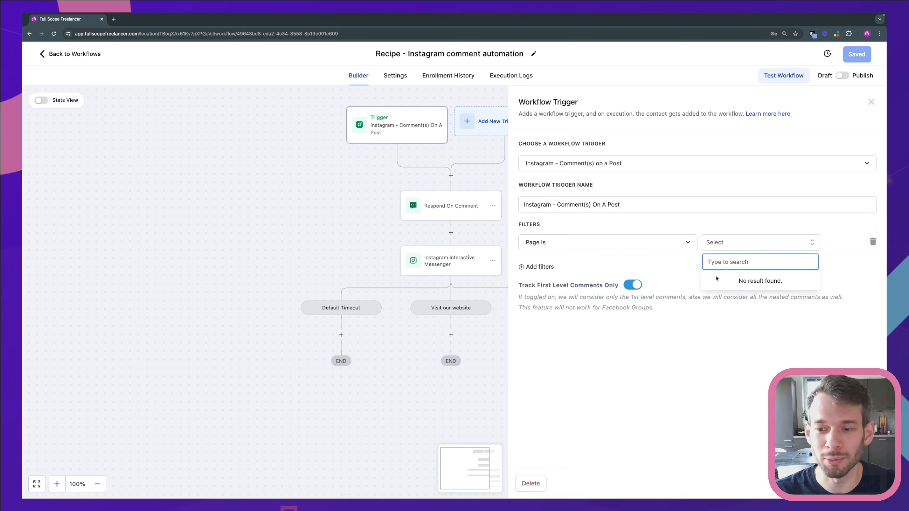
click(873, 243)
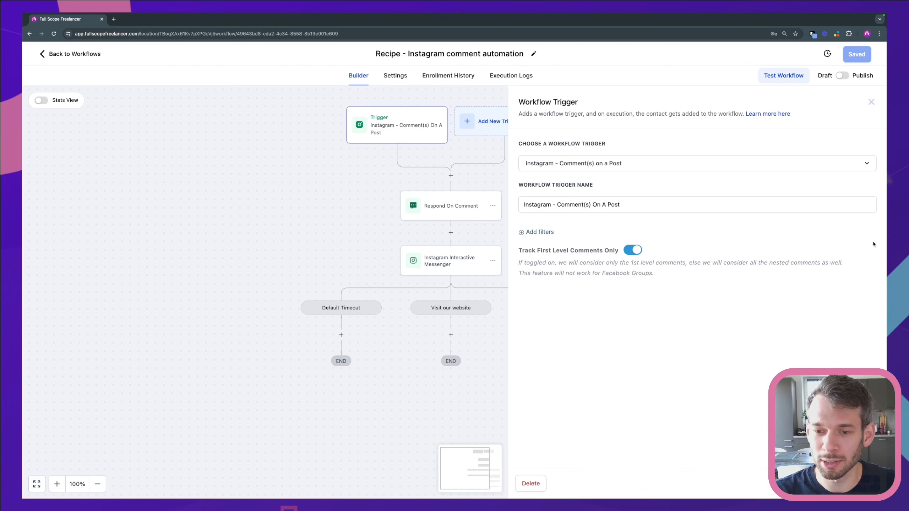
Add a "Contains Phrase" filter with the phrase "Yes" to the Instagram comment trigger and save the trigger.
click(530, 233)
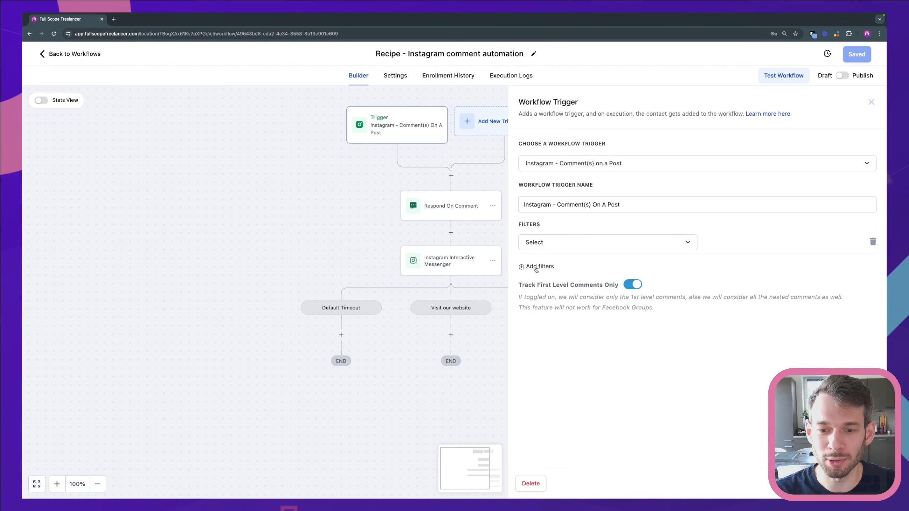
click(541, 247)
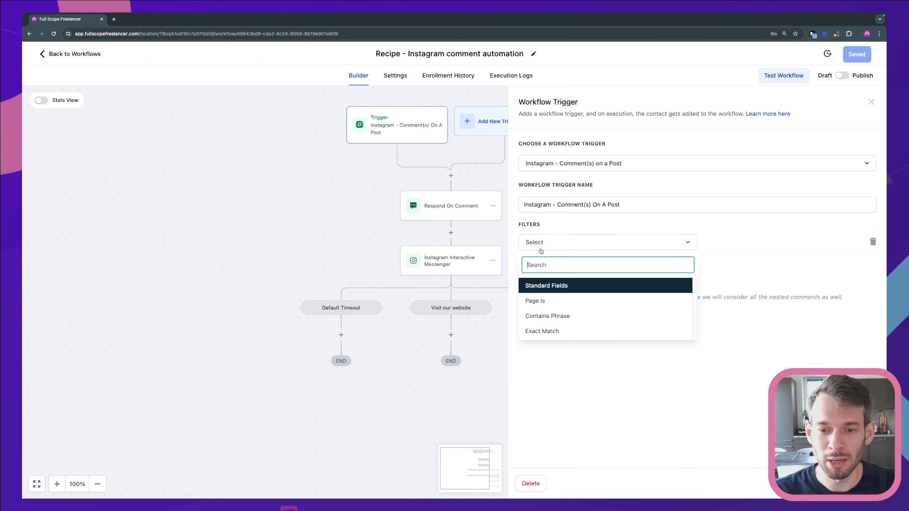
click(570, 317)
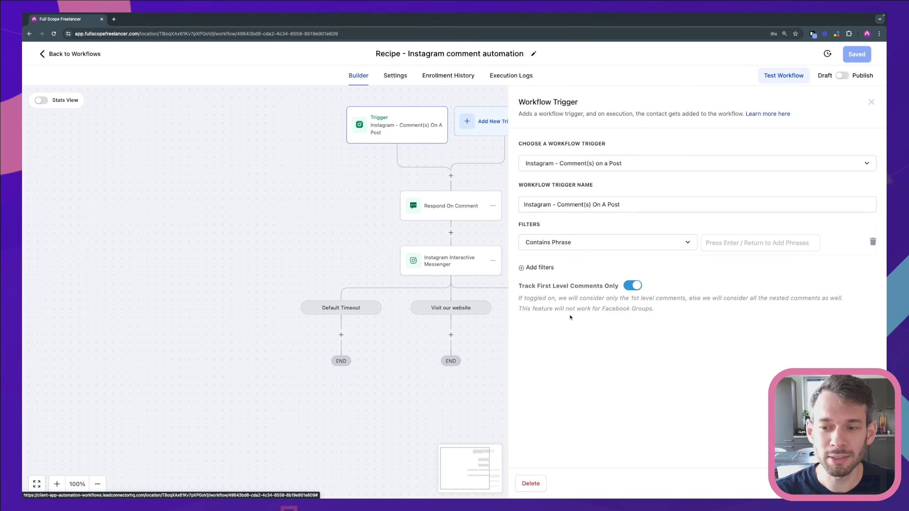
click(726, 244)
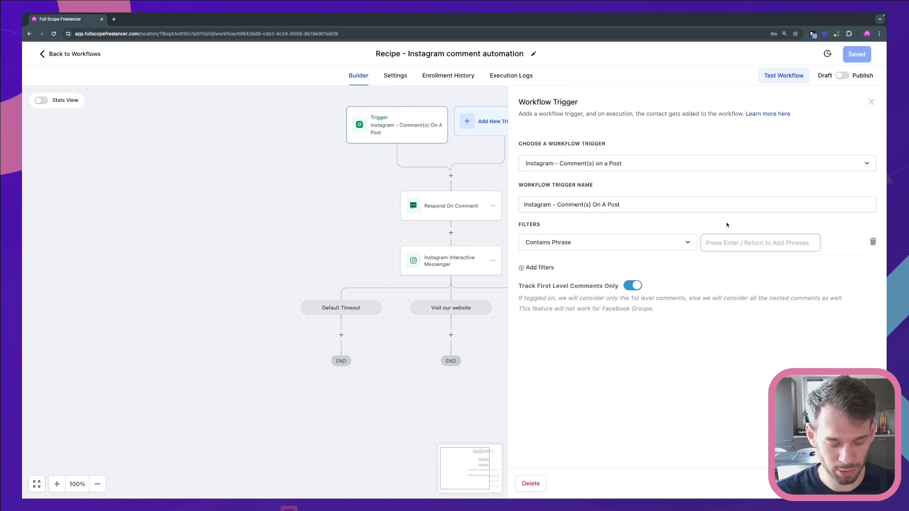
text(Yes)
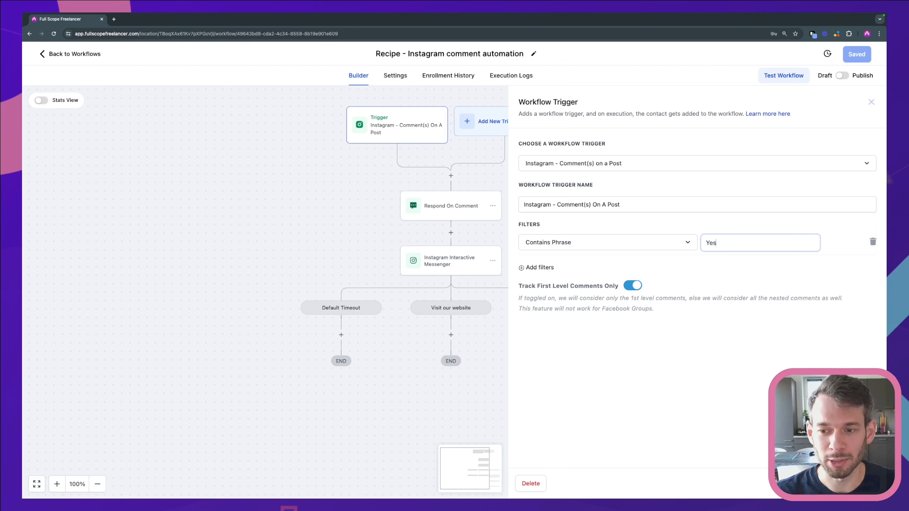
key(Return)
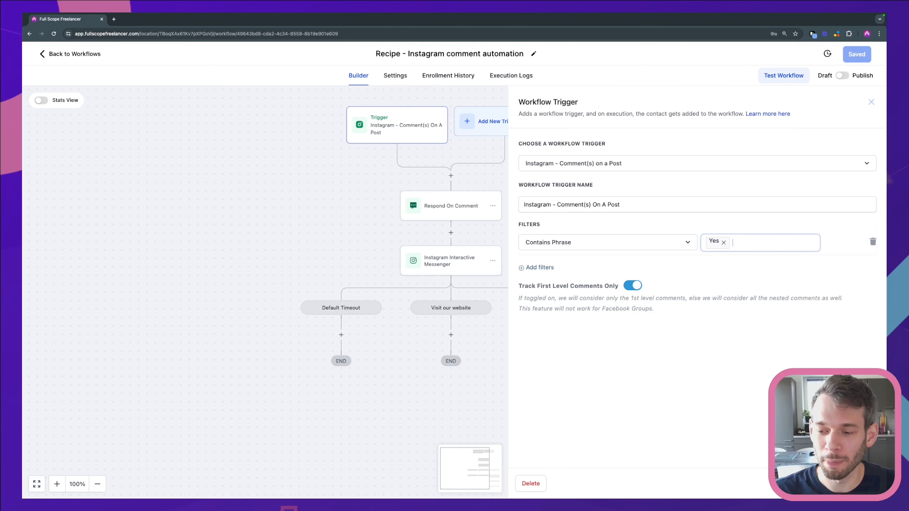
click(853, 484)
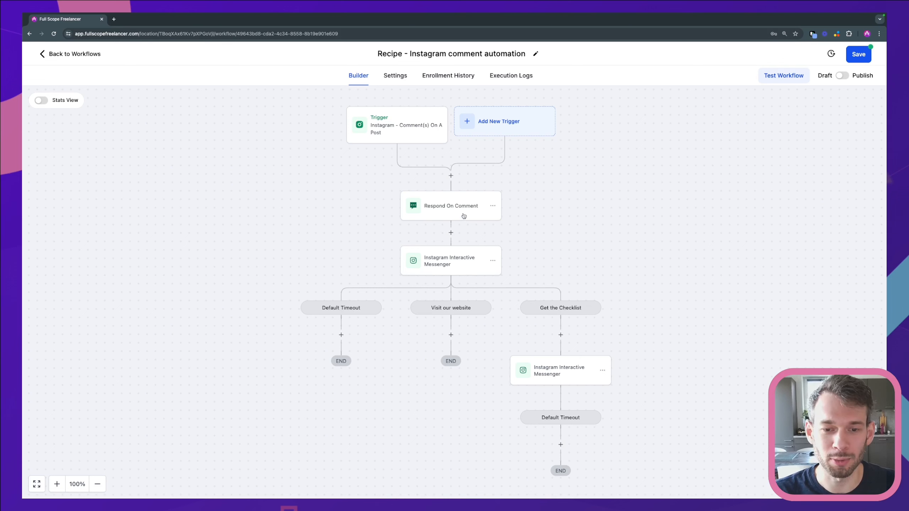
Review the random reply texts in the Respond On Comment action and save the action.
click(452, 210)
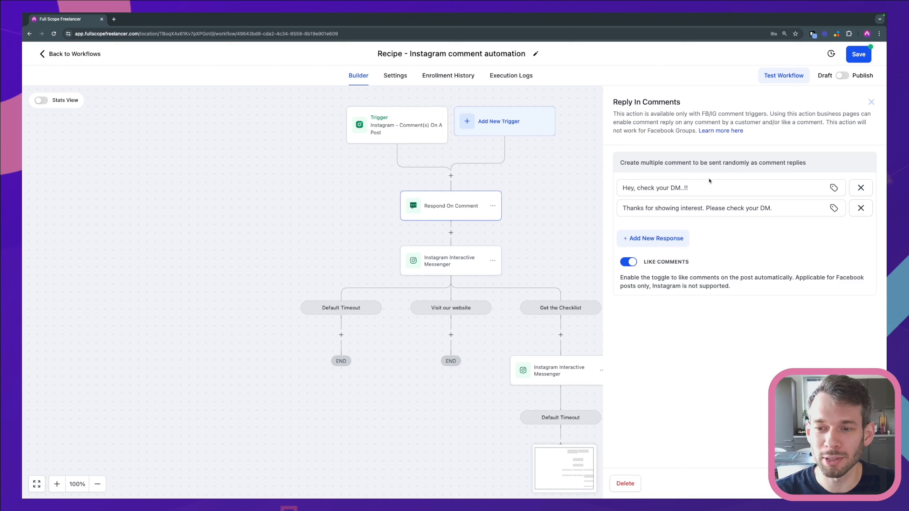
drag(621, 164, 813, 163)
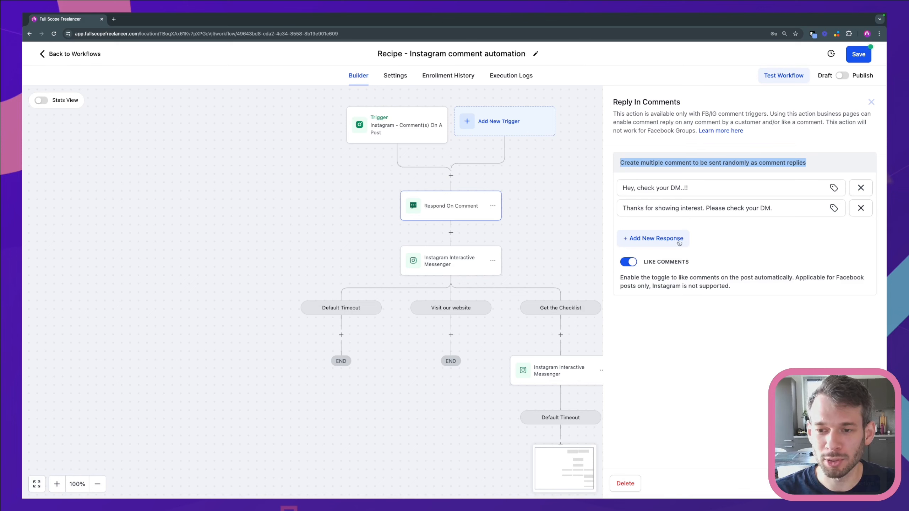
click(696, 188)
drag(695, 188, 775, 193)
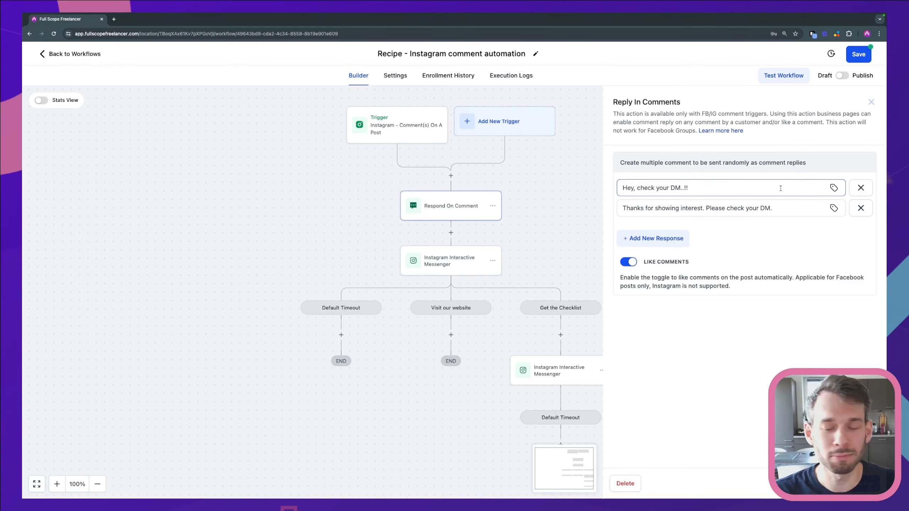
click(855, 483)
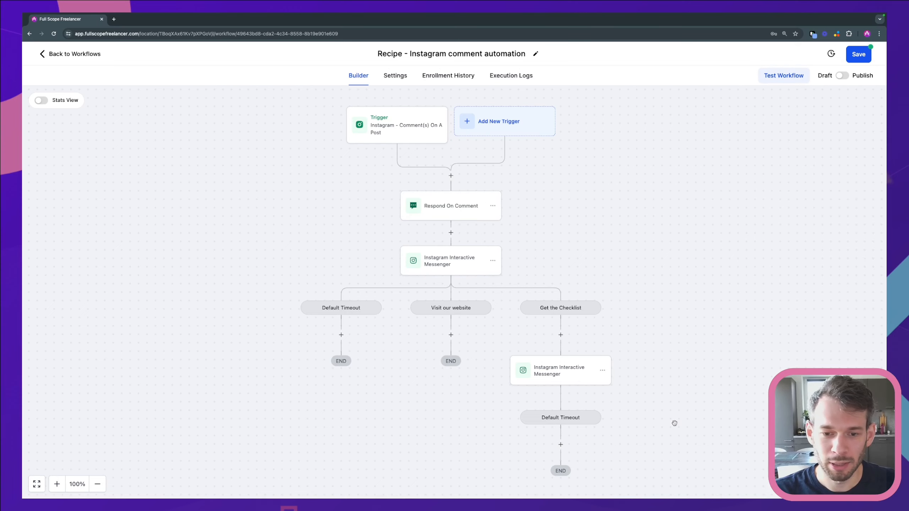
Examine the first Instagram Interactive Messenger action's reply type, message text, attachment options, buttons and wait time.
drag(610, 274, 609, 264)
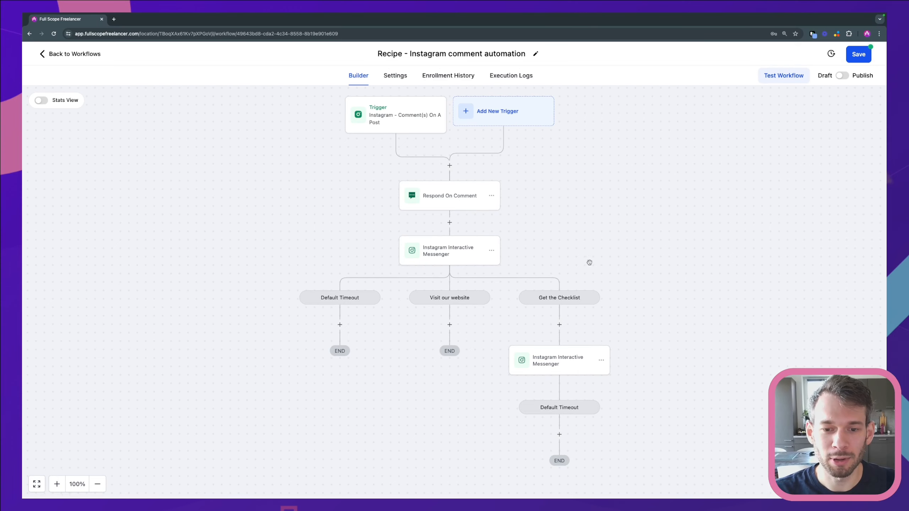
click(440, 255)
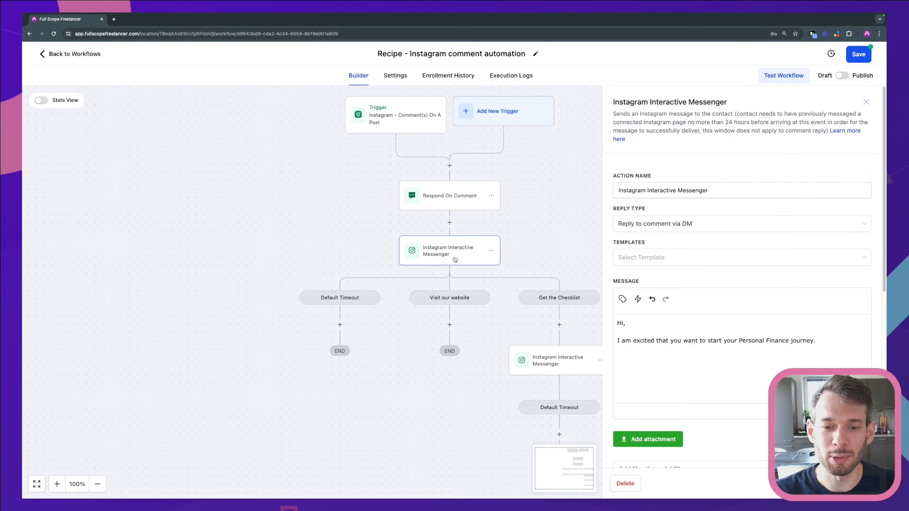
click(720, 190)
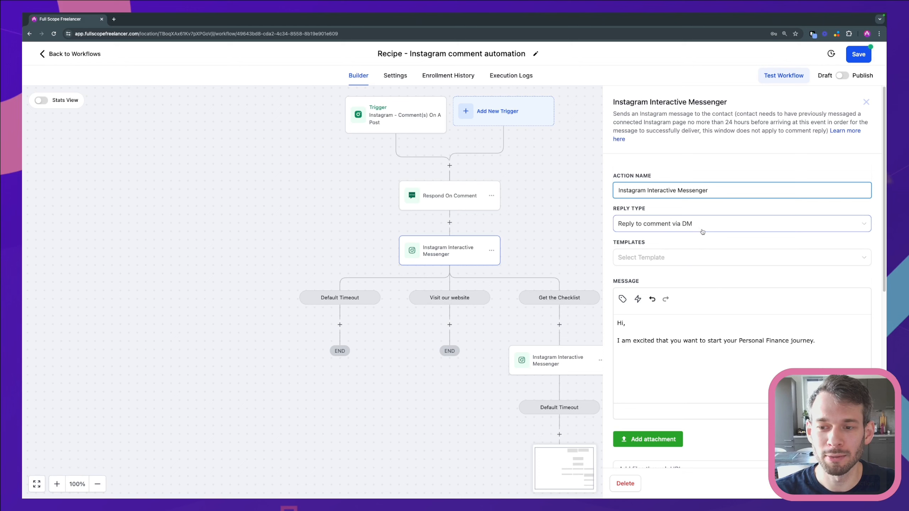
click(632, 332)
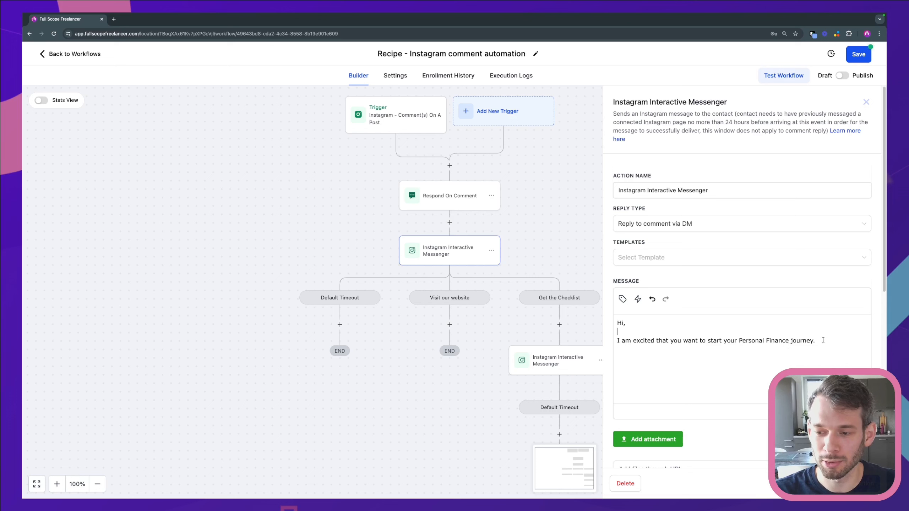
drag(823, 340, 616, 342)
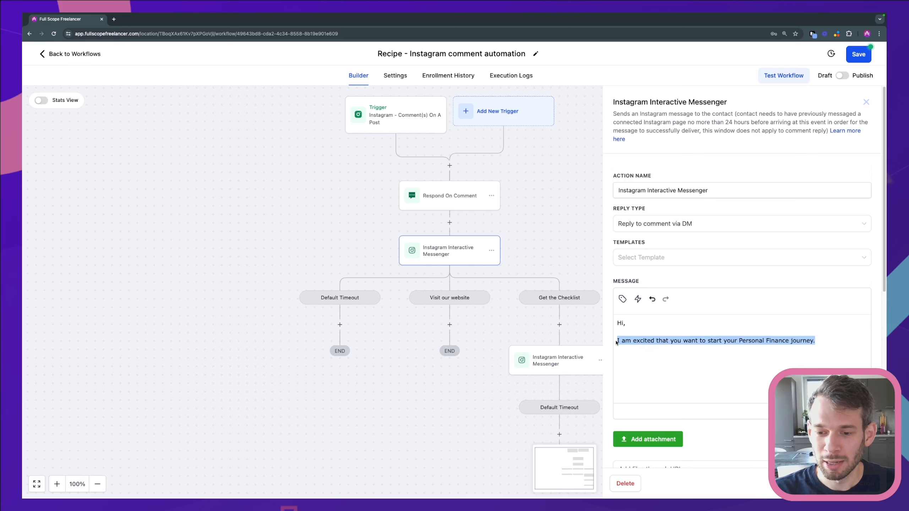
click(749, 343)
drag(740, 341, 788, 341)
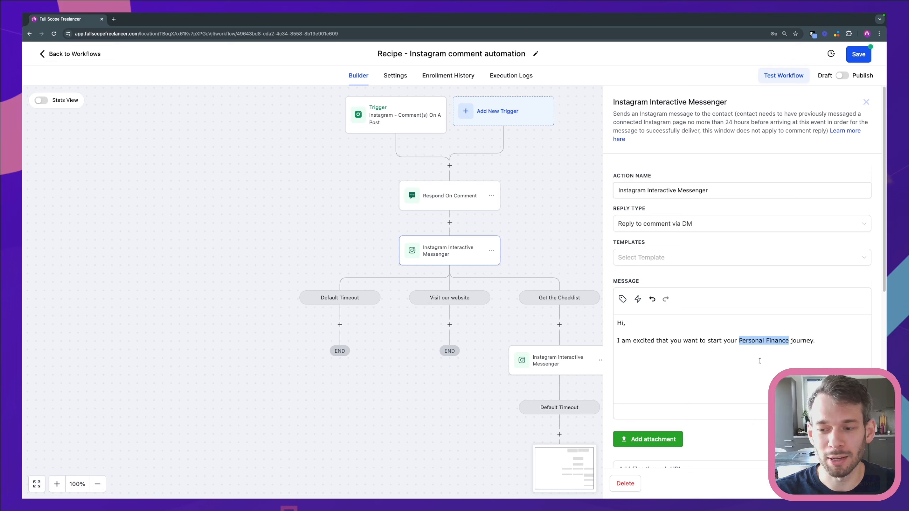
click(748, 365)
scroll(696, 370, down, 3)
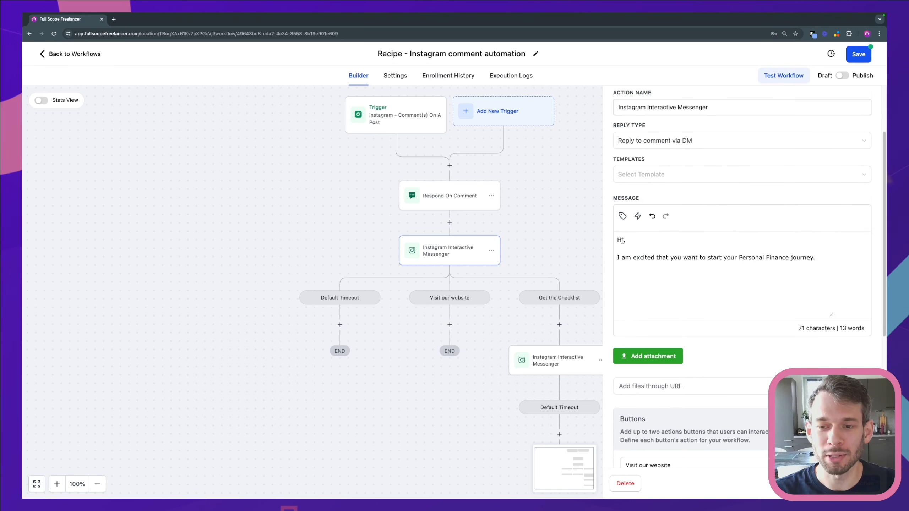
drag(618, 240, 725, 288)
click(725, 288)
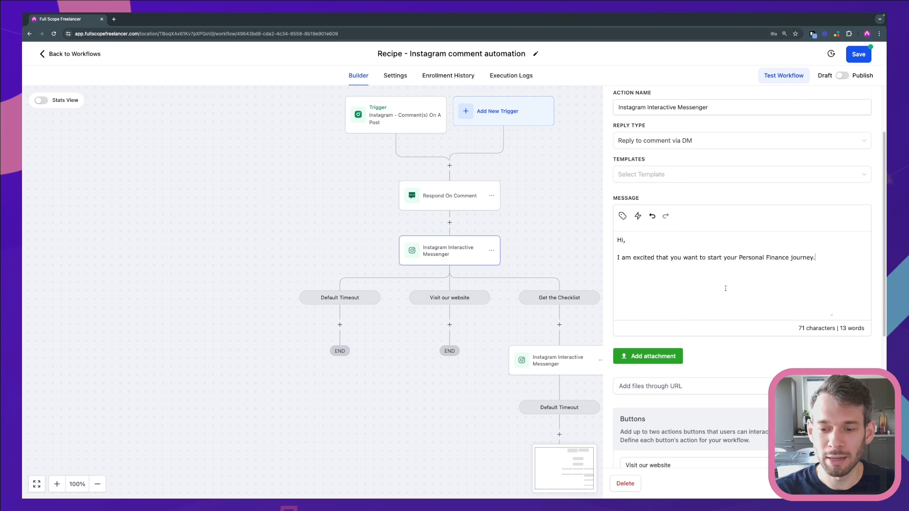
scroll(726, 286, down, 6)
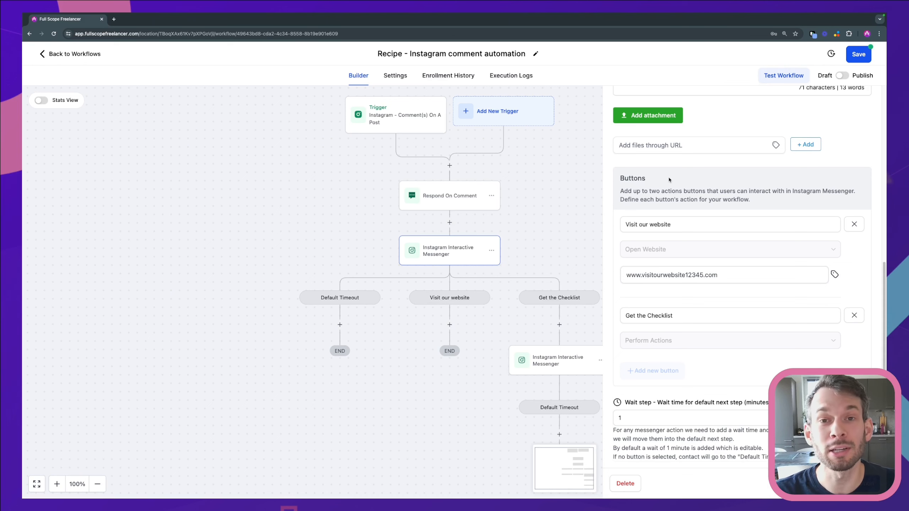
scroll(669, 179, up, 5)
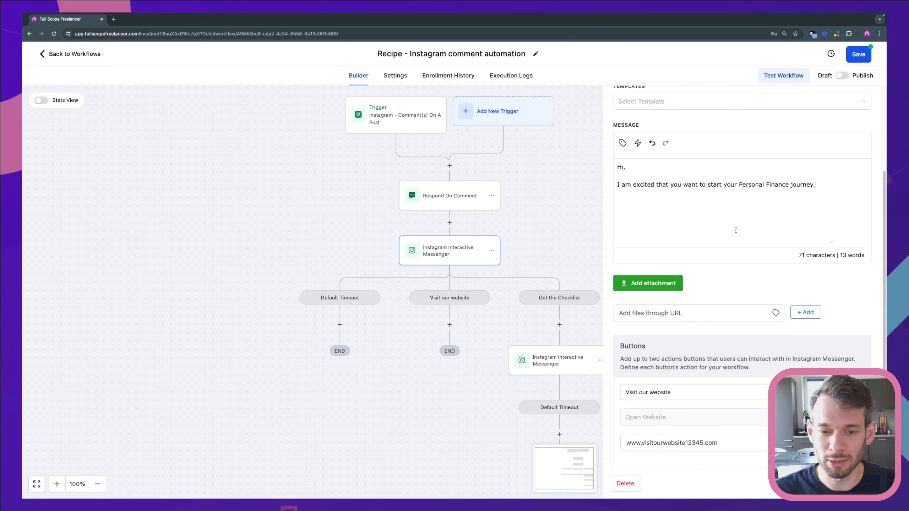
Examine the first Instagram Interactive Messenger's "Visit our website" and "Get the Checklist" buttons, including their actions and website link.
scroll(735, 230, down, 3)
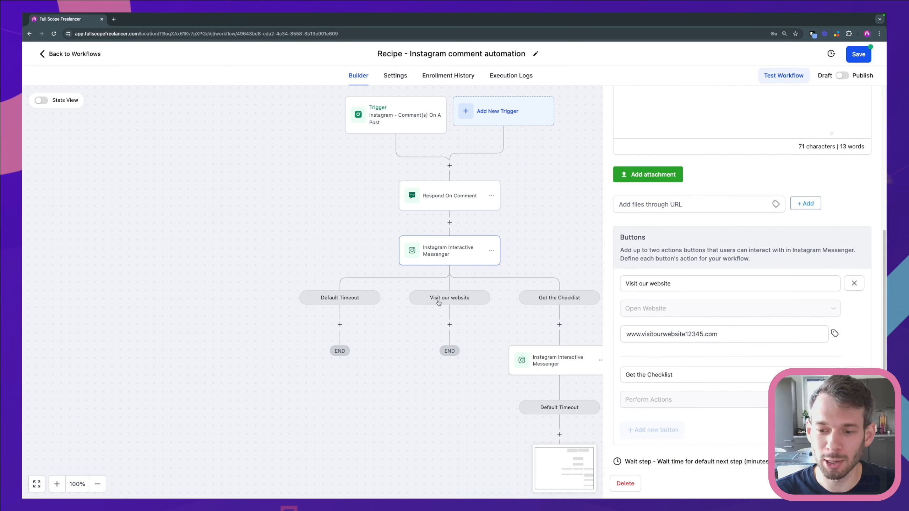
click(688, 286)
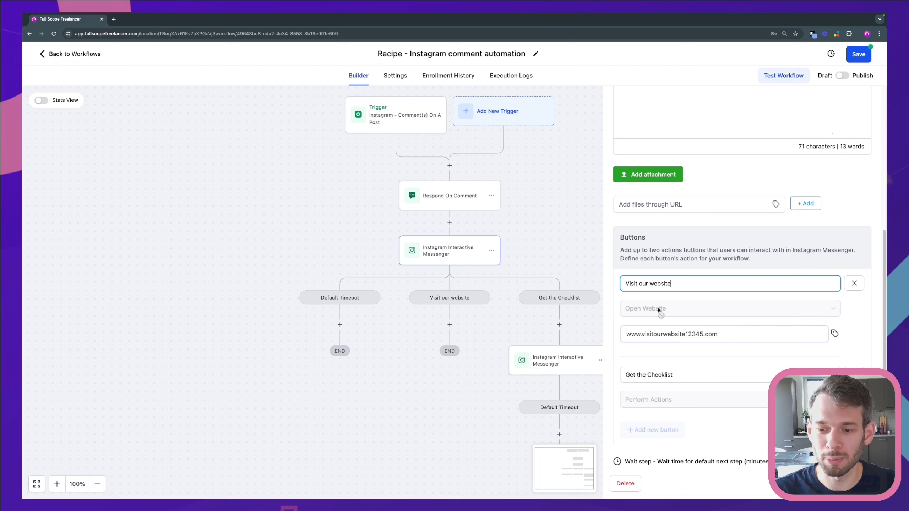
drag(718, 334, 612, 336)
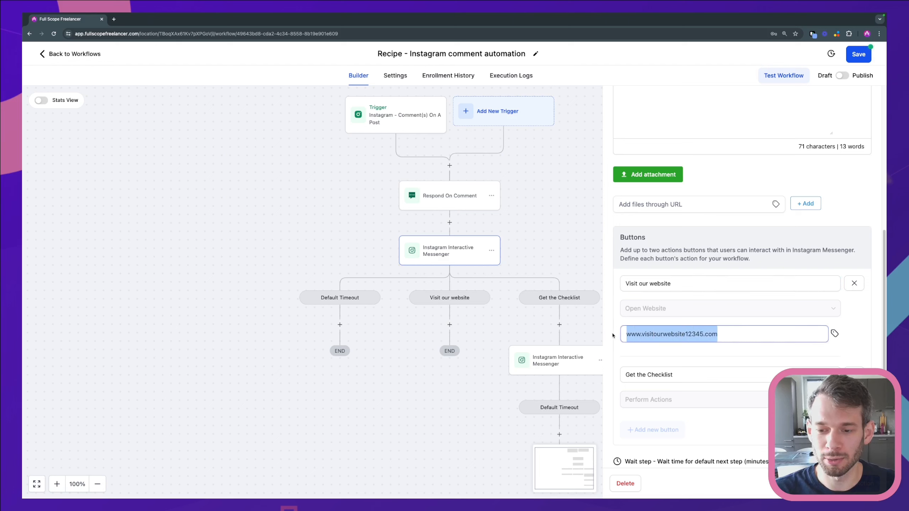
click(700, 335)
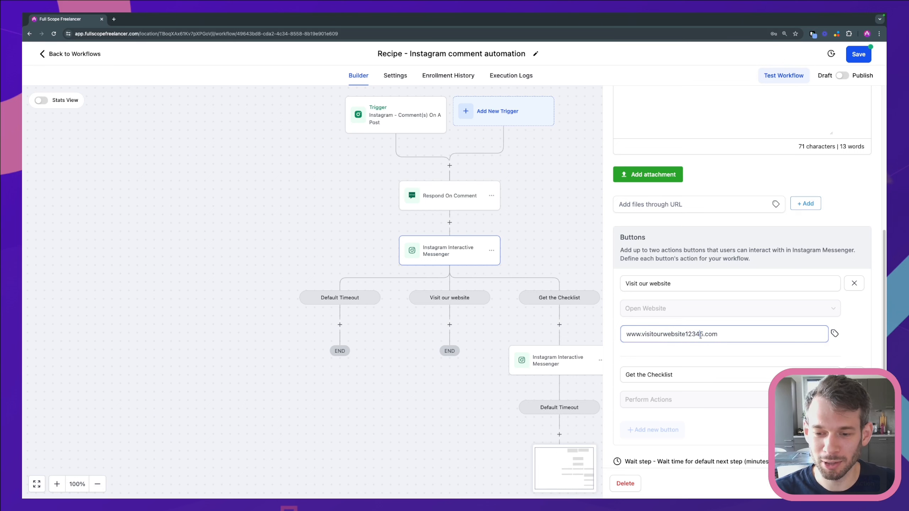
scroll(701, 336, down, 2)
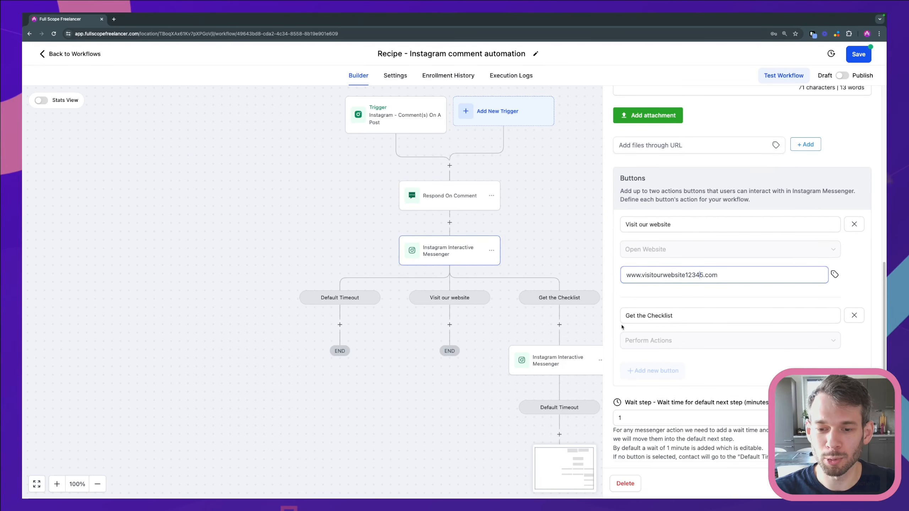
drag(546, 222, 494, 213)
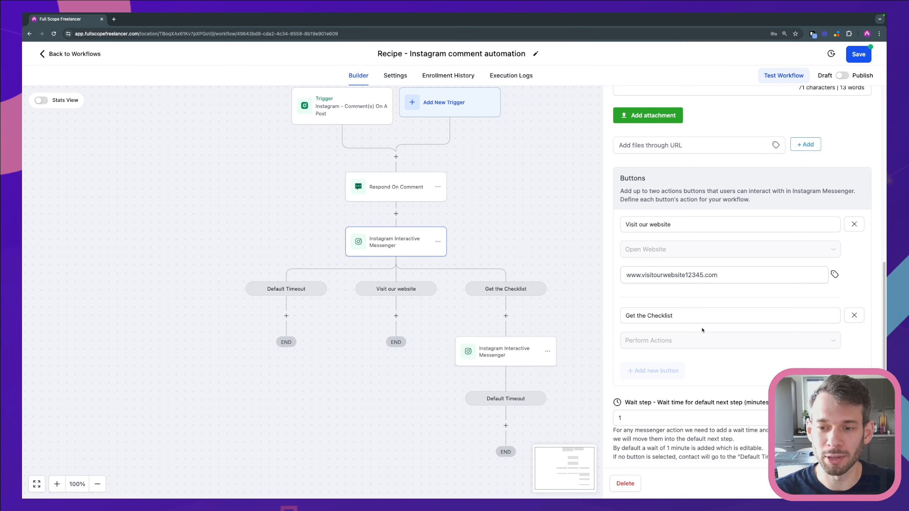
drag(684, 221, 609, 224)
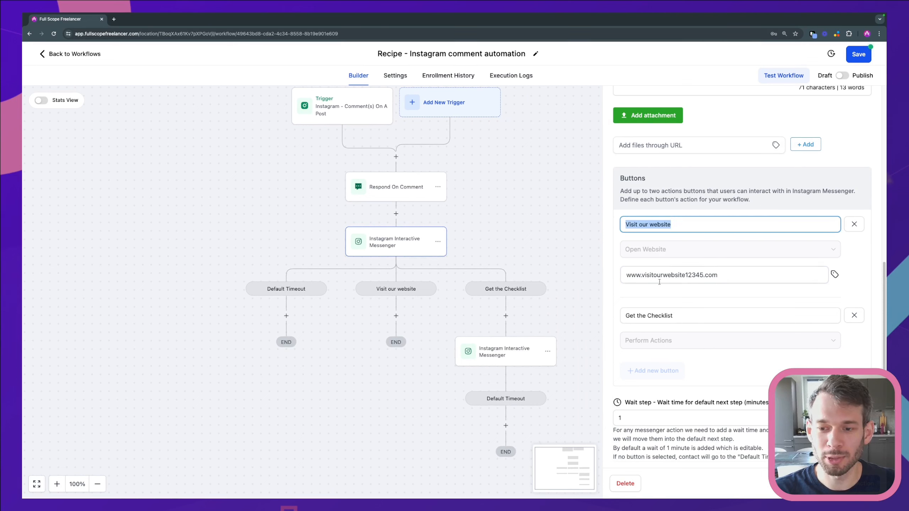
drag(726, 274, 604, 279)
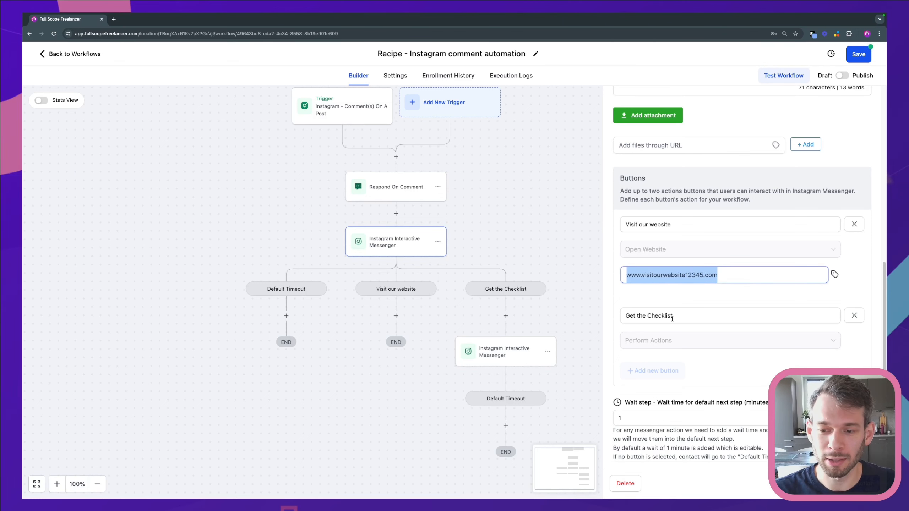
drag(558, 250, 512, 243)
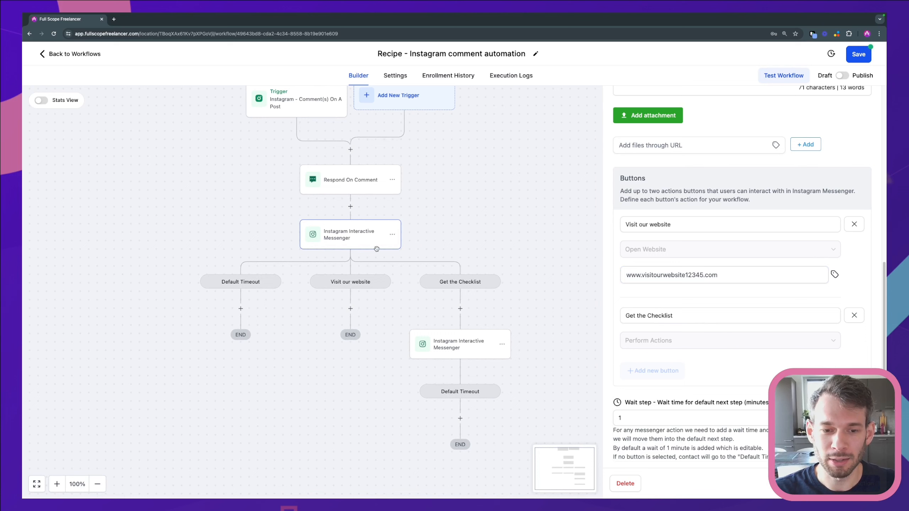
Add a button with the Open Website action to the Instagram Interactive Messenger under the "Get the Checklist" branch.
click(461, 349)
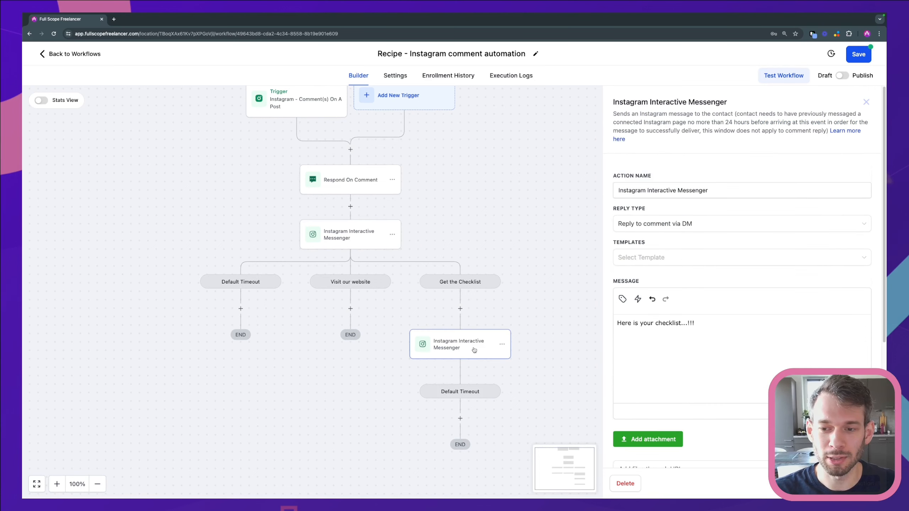
scroll(725, 322, down, 3)
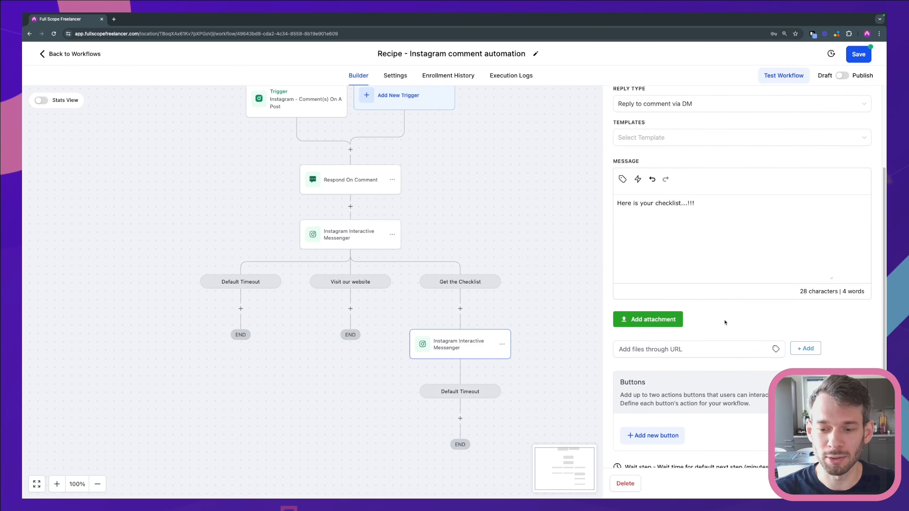
scroll(644, 394, down, 1)
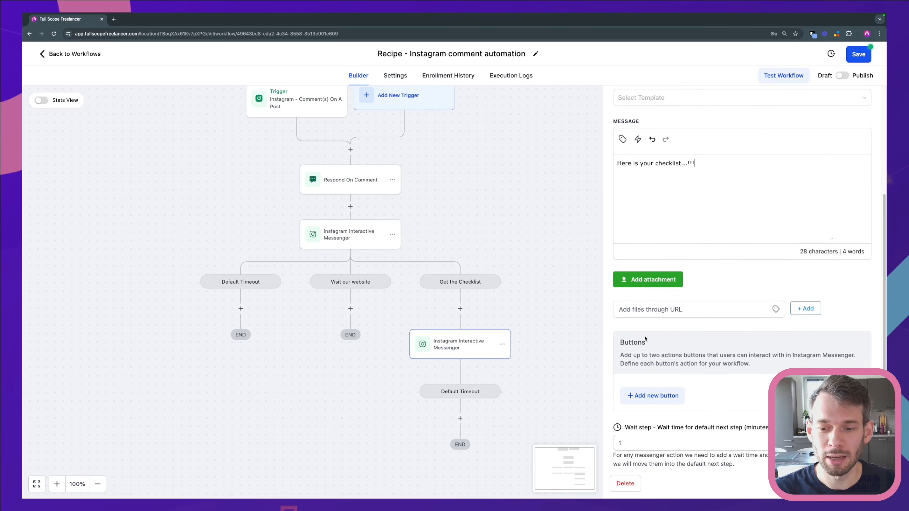
click(642, 396)
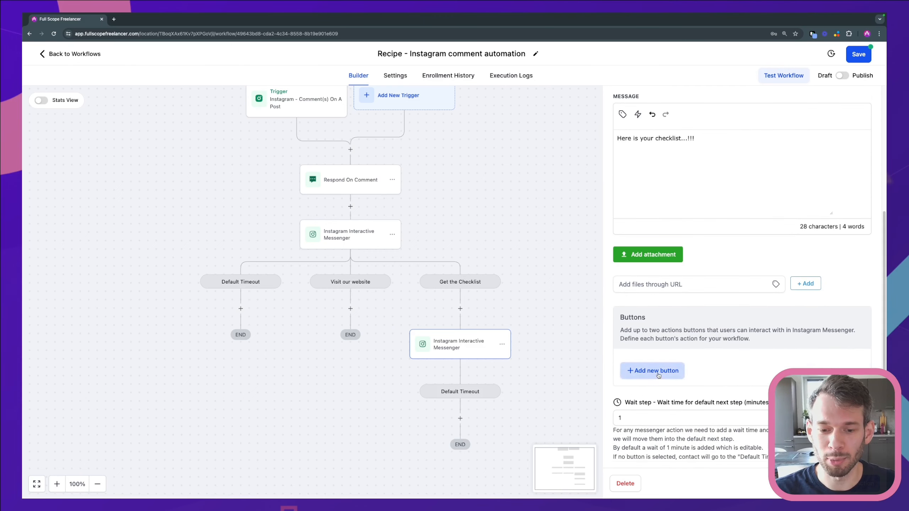
click(667, 388)
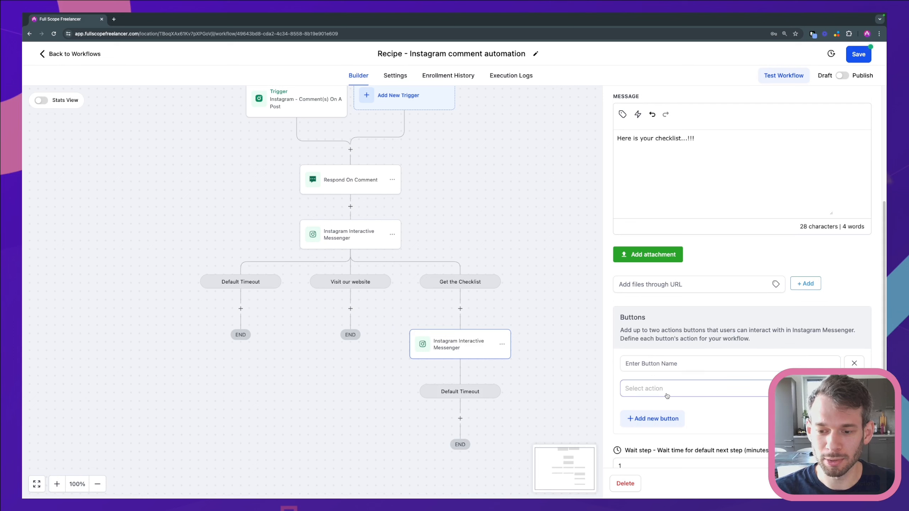
click(655, 407)
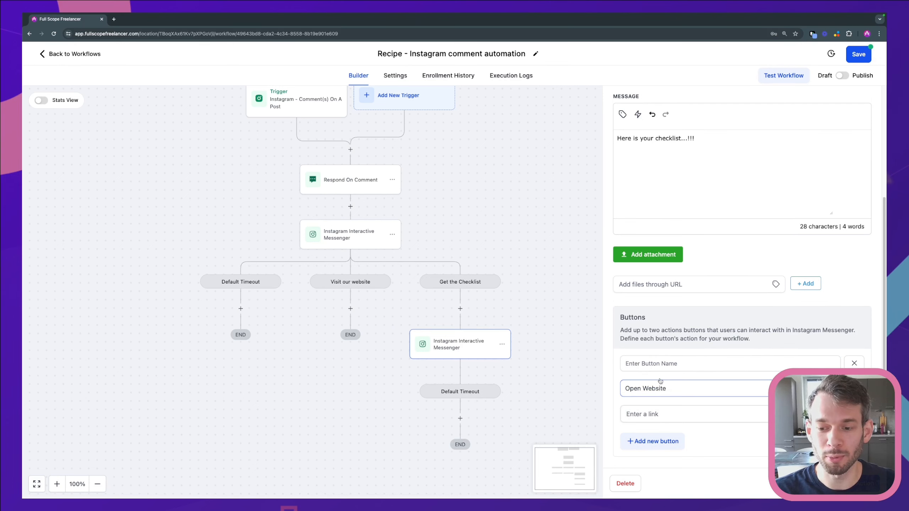
Name the new button "Access Checklist" and set its link to link.com.
click(664, 365)
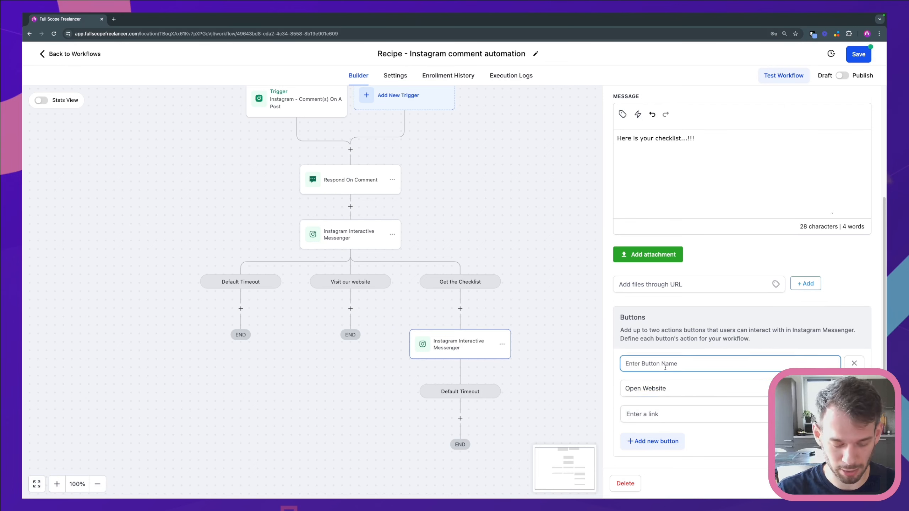
text(Access)
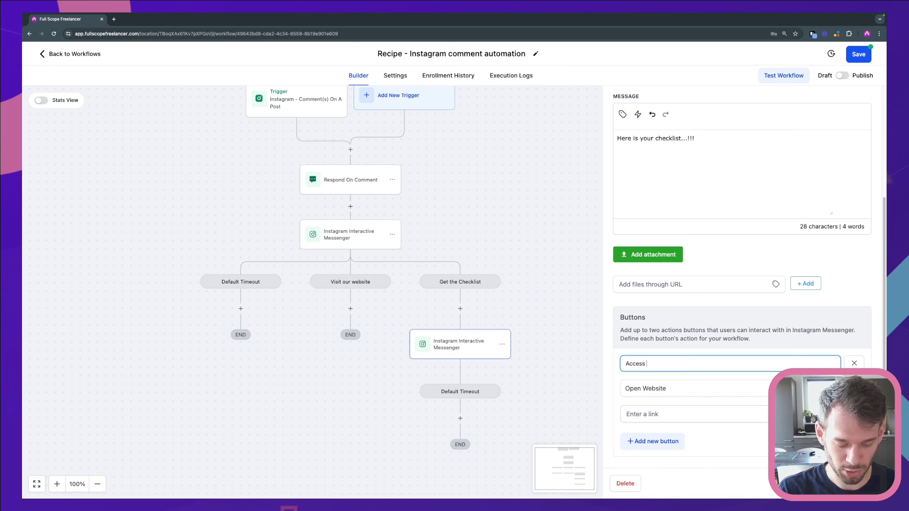
text( Checklist)
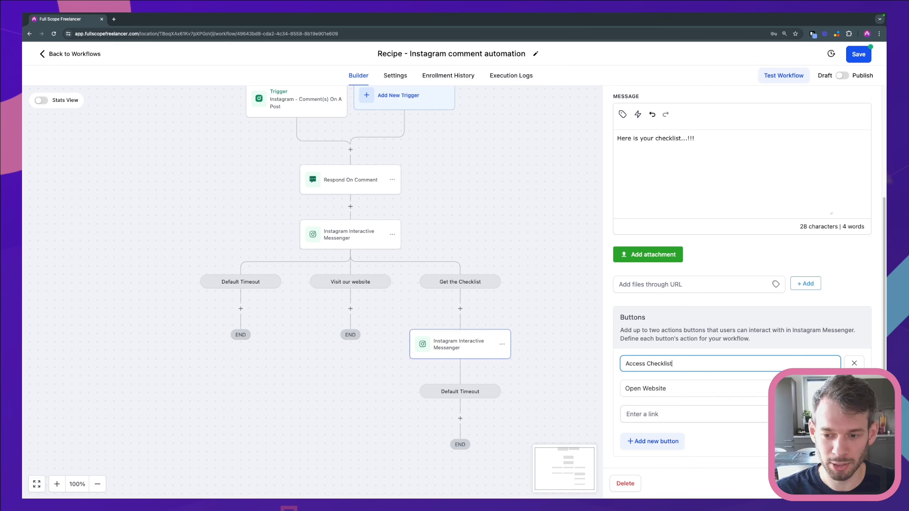
click(675, 415)
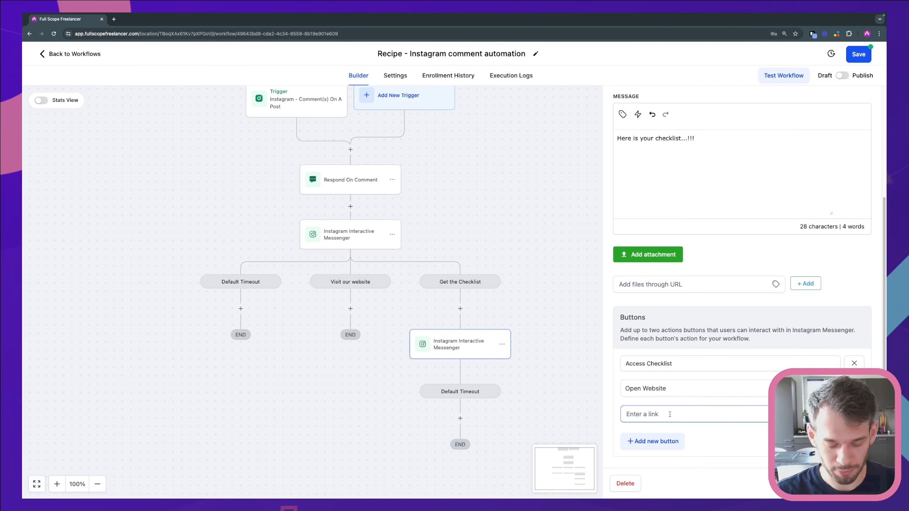
text(link.com)
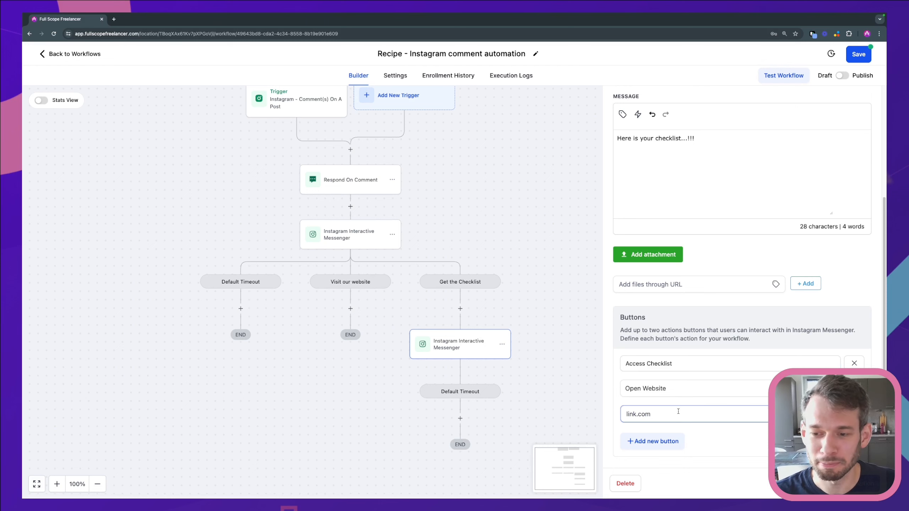
Review the checklist message and its button settings, and save the second Instagram Interactive Messenger action.
click(735, 264)
scroll(716, 322, down, 2)
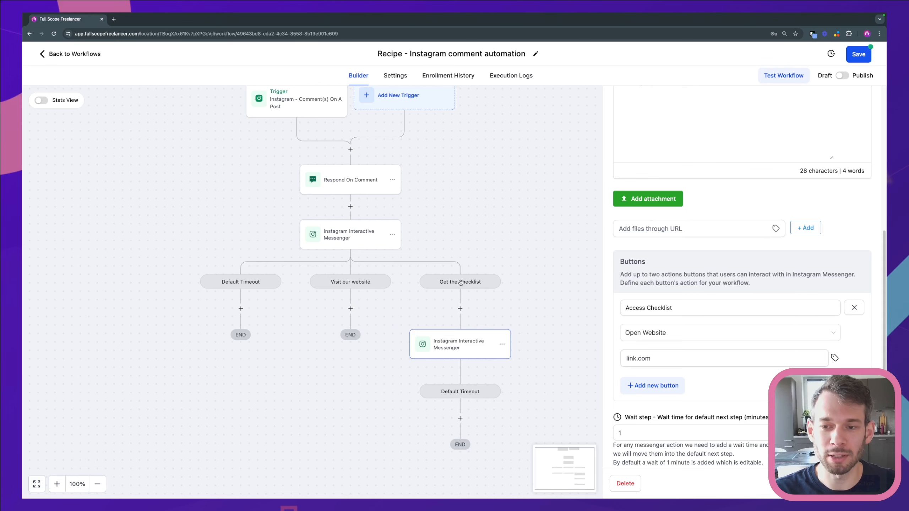
scroll(711, 169, up, 1)
scroll(712, 169, up, 3)
drag(695, 147, 616, 148)
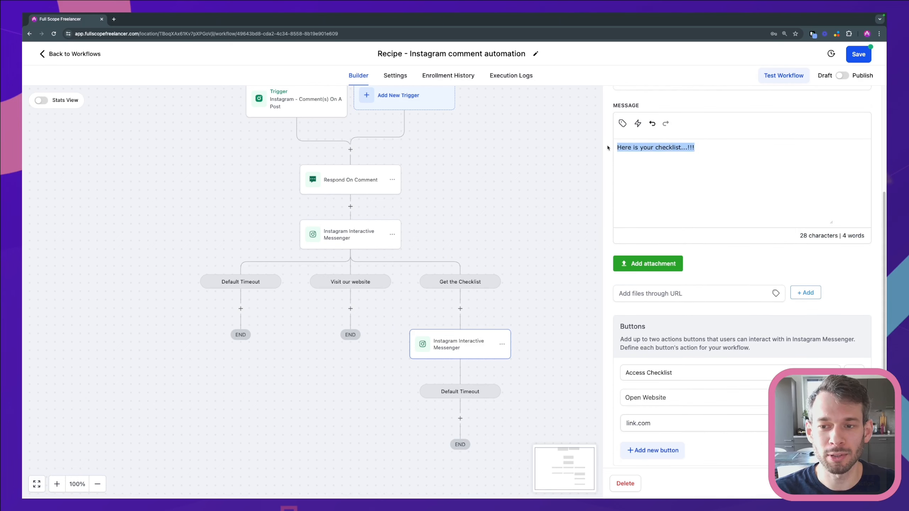
click(656, 183)
scroll(656, 183, down, 4)
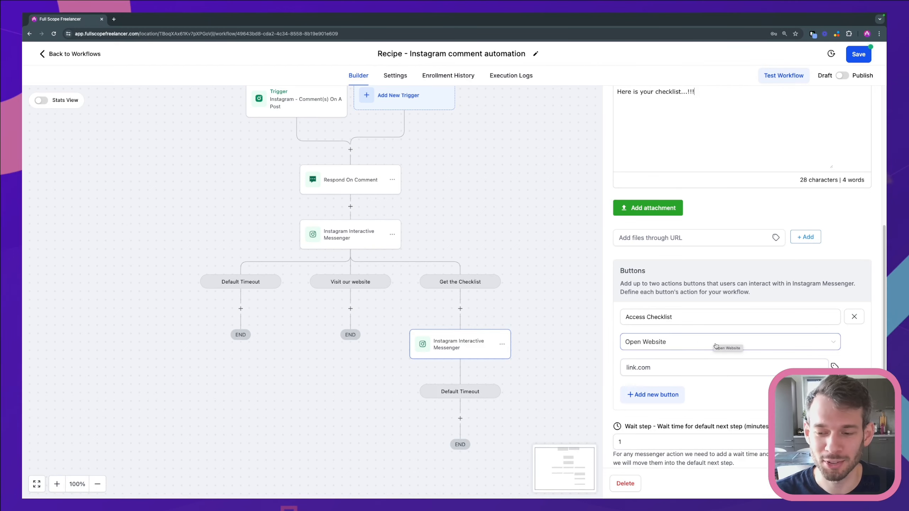
click(856, 483)
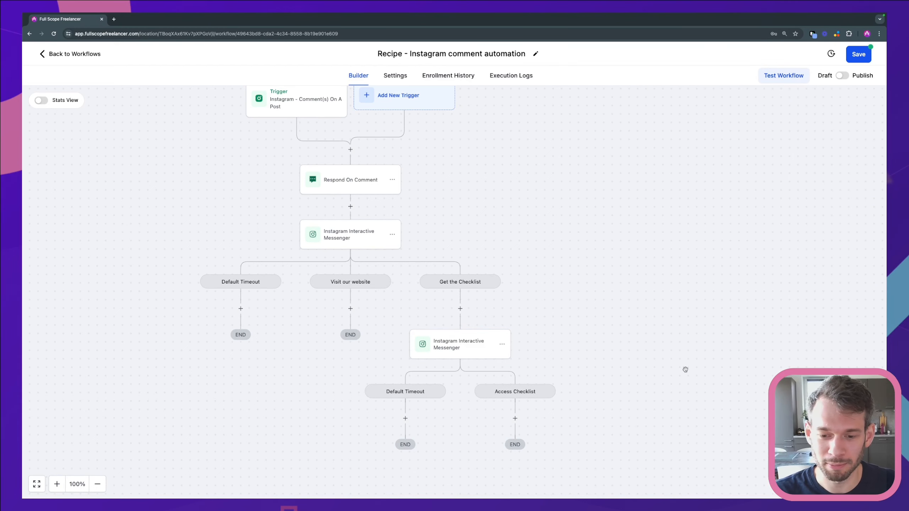
Review the Instagram comment trigger's filters and the random reply texts in the Respond On Comment action.
drag(575, 213, 676, 283)
drag(692, 320, 665, 278)
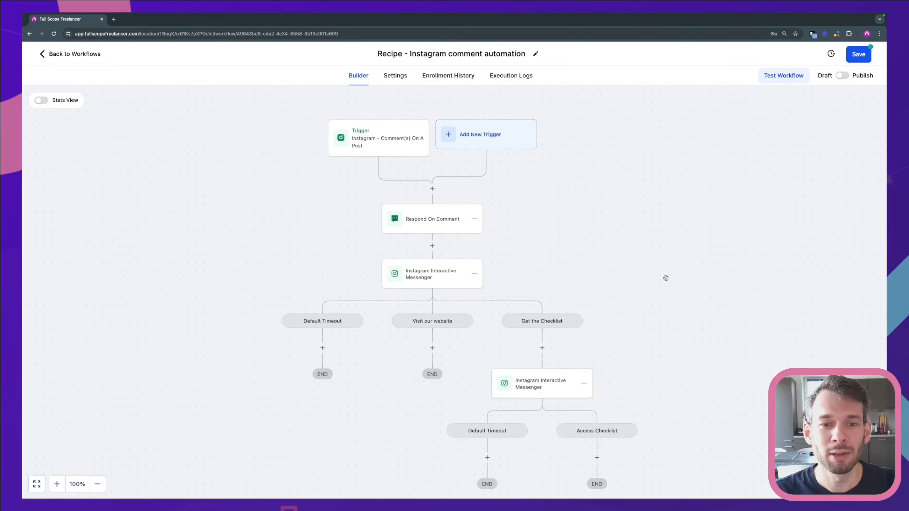
click(367, 139)
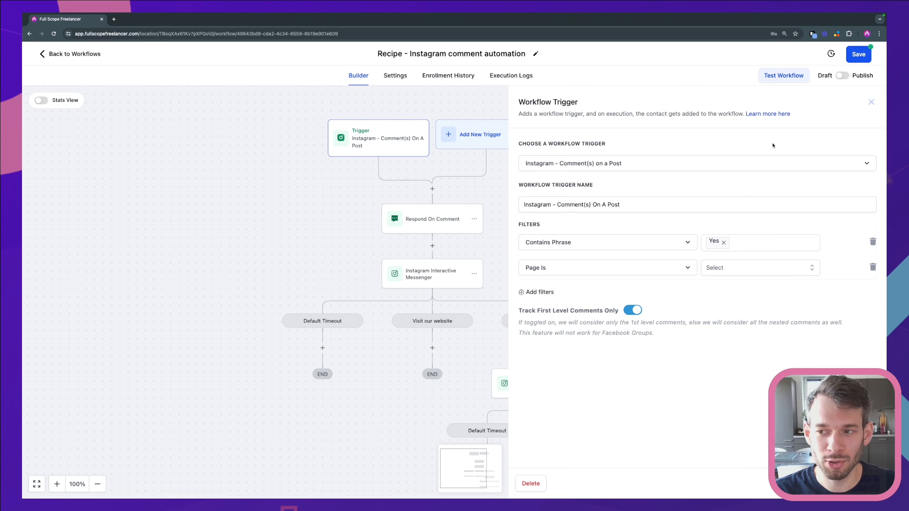
click(872, 102)
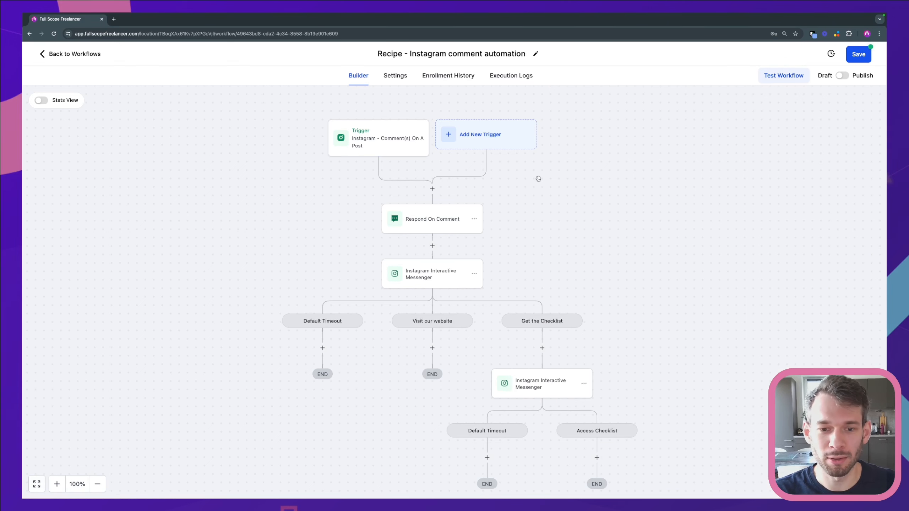
click(429, 220)
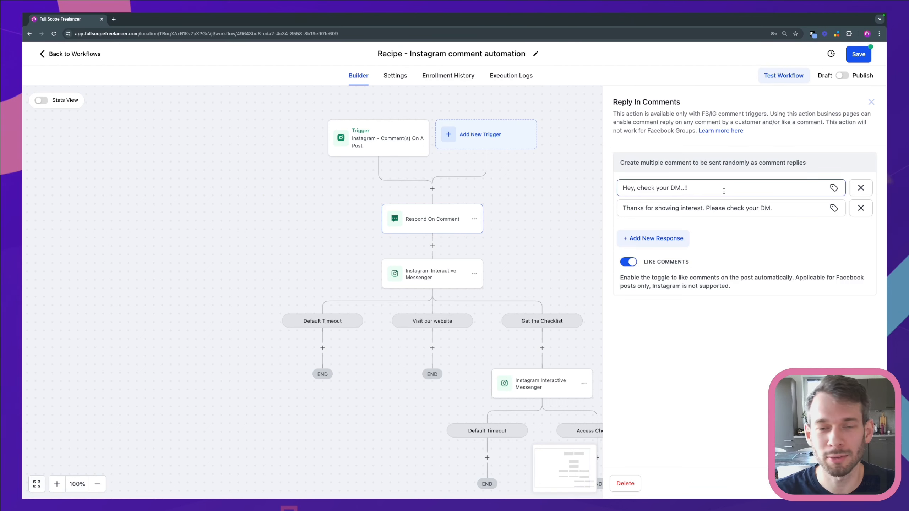
drag(720, 189, 644, 188)
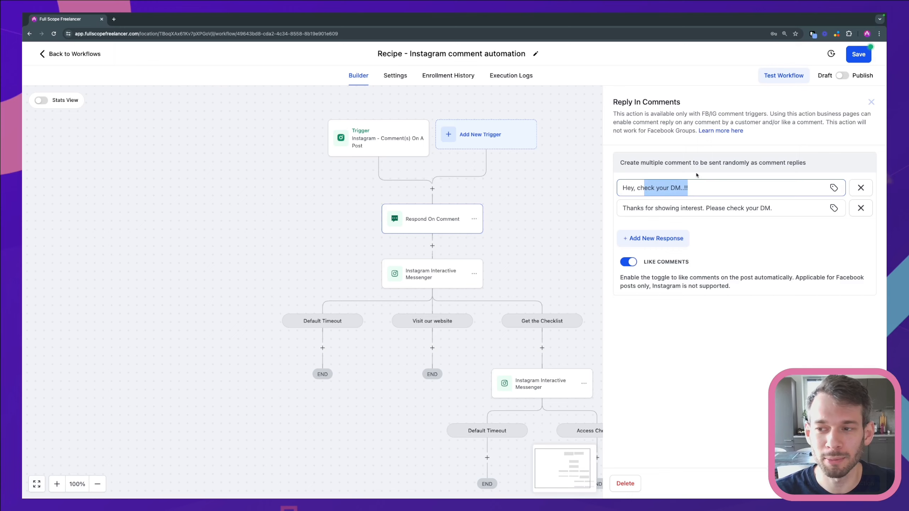
click(871, 103)
drag(601, 217, 602, 196)
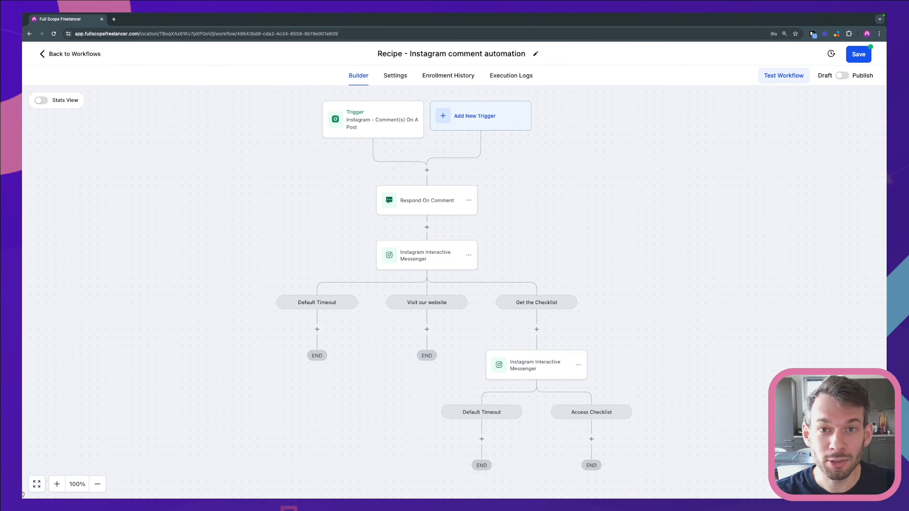
Review the first Instagram Interactive Messenger's message and buttons, and close its settings.
click(406, 257)
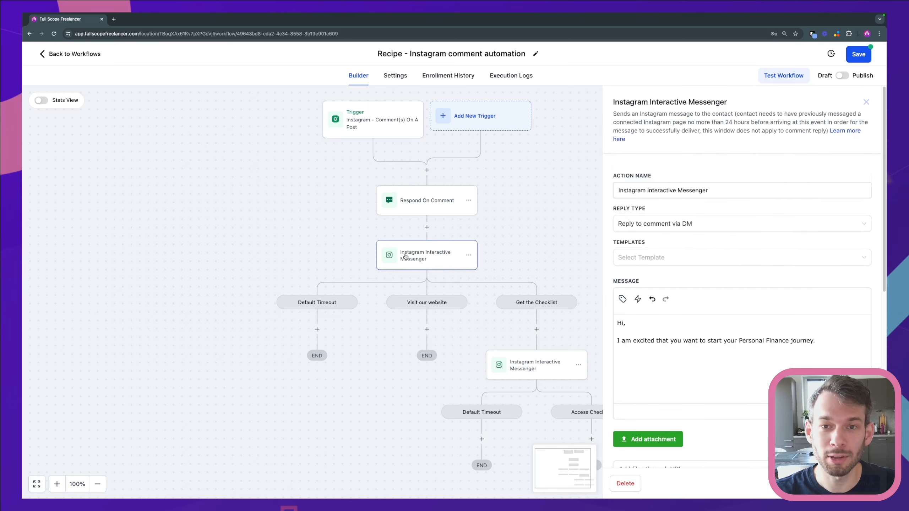
scroll(665, 155, down, 8)
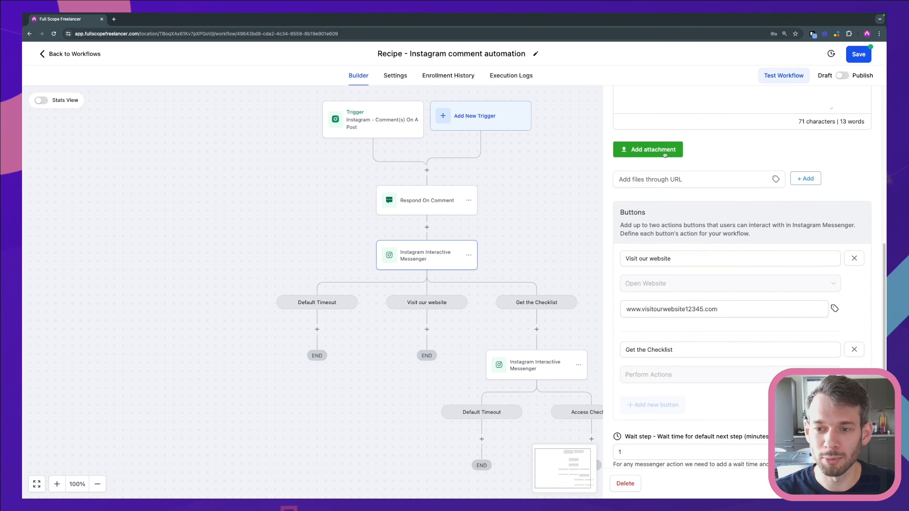
scroll(664, 155, up, 4)
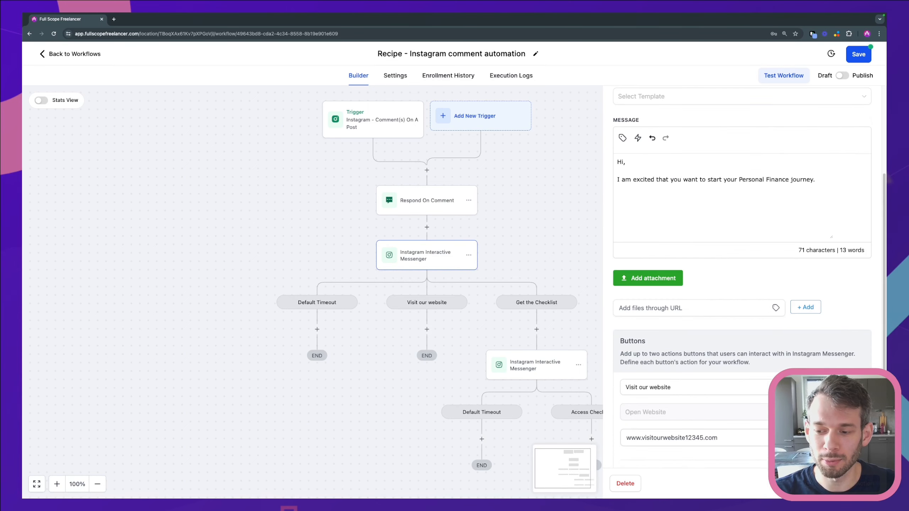
click(594, 253)
Examine the Default Timeout, "Visit our website" and "Get the Checklist" branches in the workflow diagram.
drag(594, 254, 609, 205)
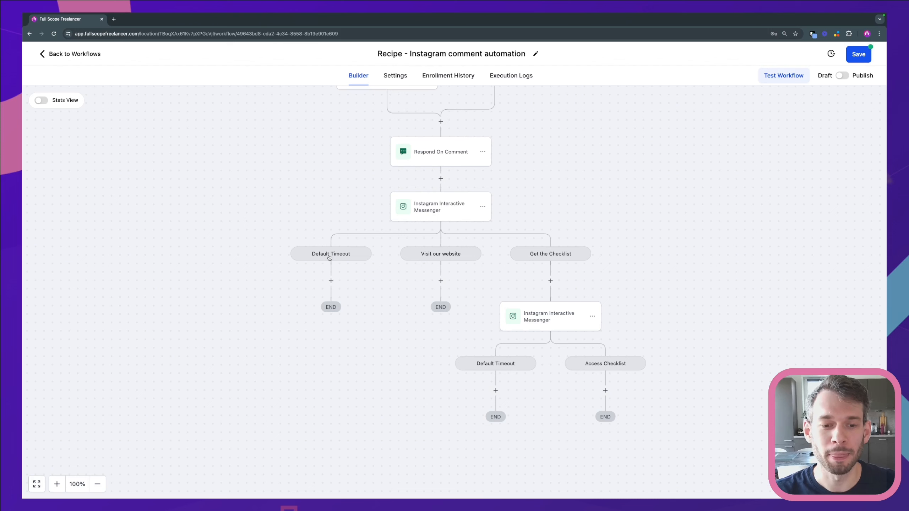
drag(339, 210, 345, 231)
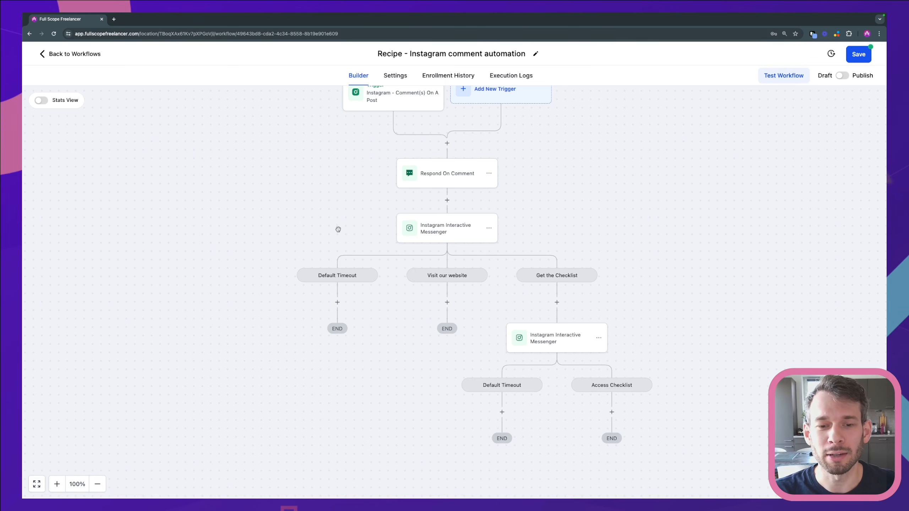
scroll(336, 227, up, 1)
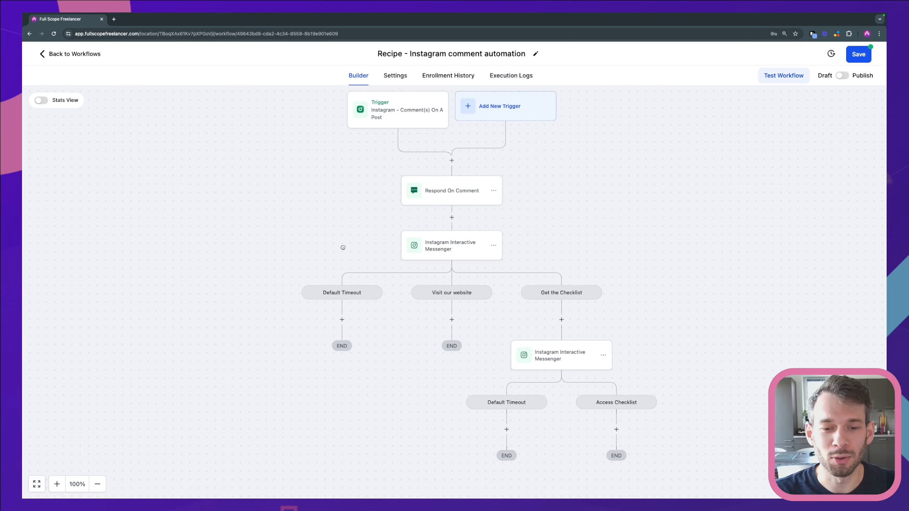
scroll(343, 248, down, 1)
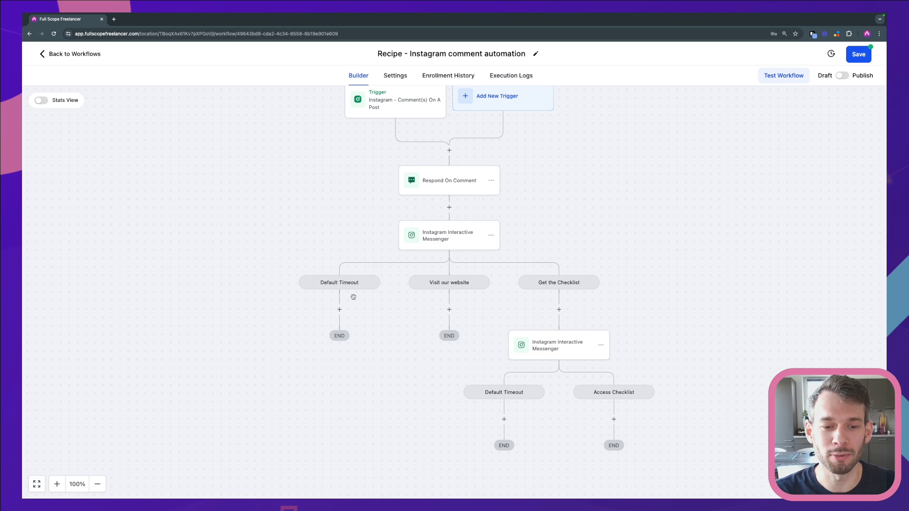
drag(329, 212, 308, 203)
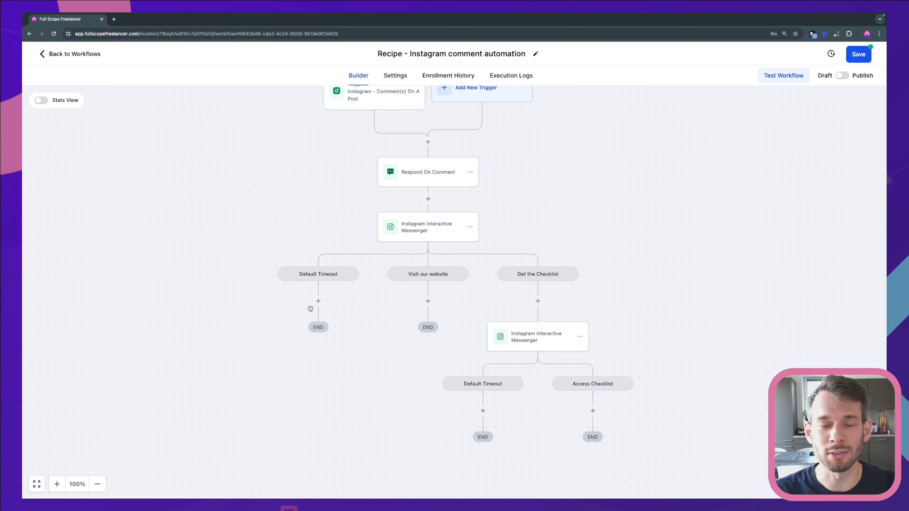
drag(310, 219, 311, 220)
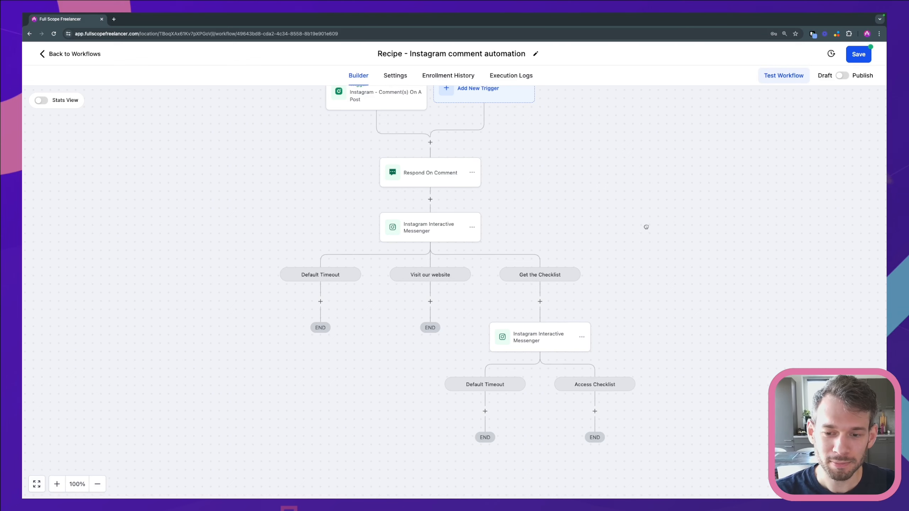
drag(548, 185, 568, 222)
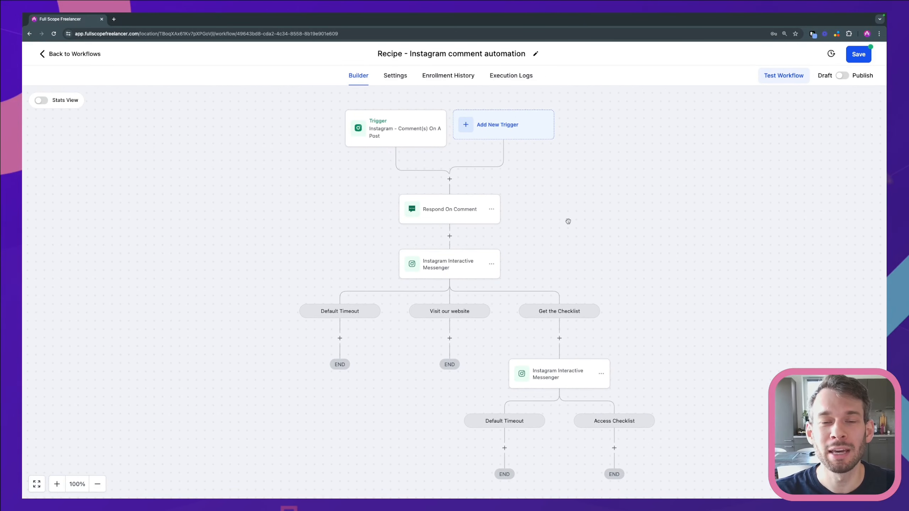